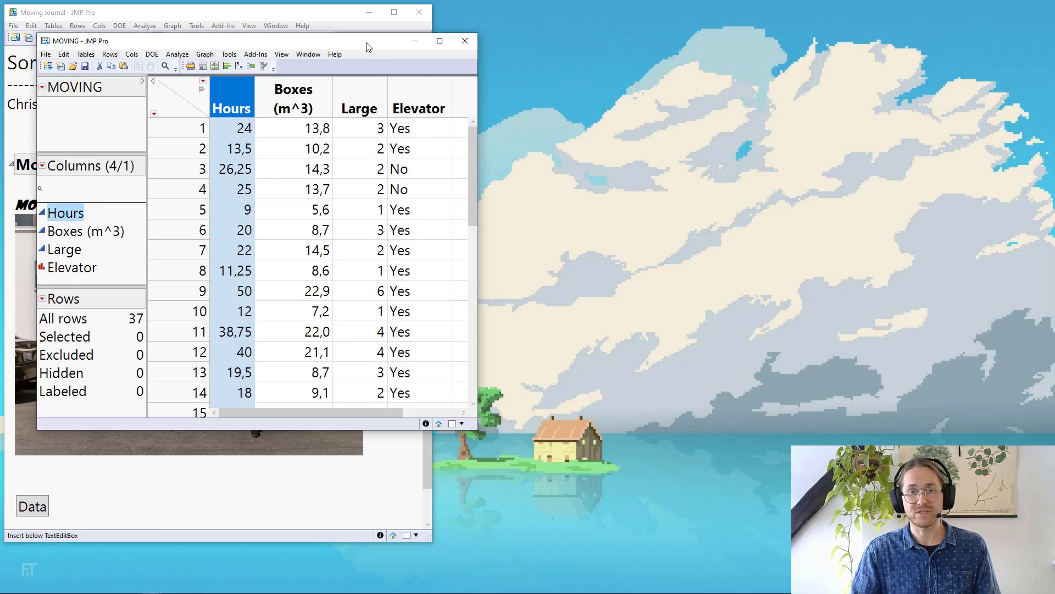
# - Set the MOVING data table beside the journal and examine its Hours, Boxes (m^3), Large and Elevator columns and first rows
pyautogui.moveTo(368, 47); pyautogui.dragTo(674, 45)
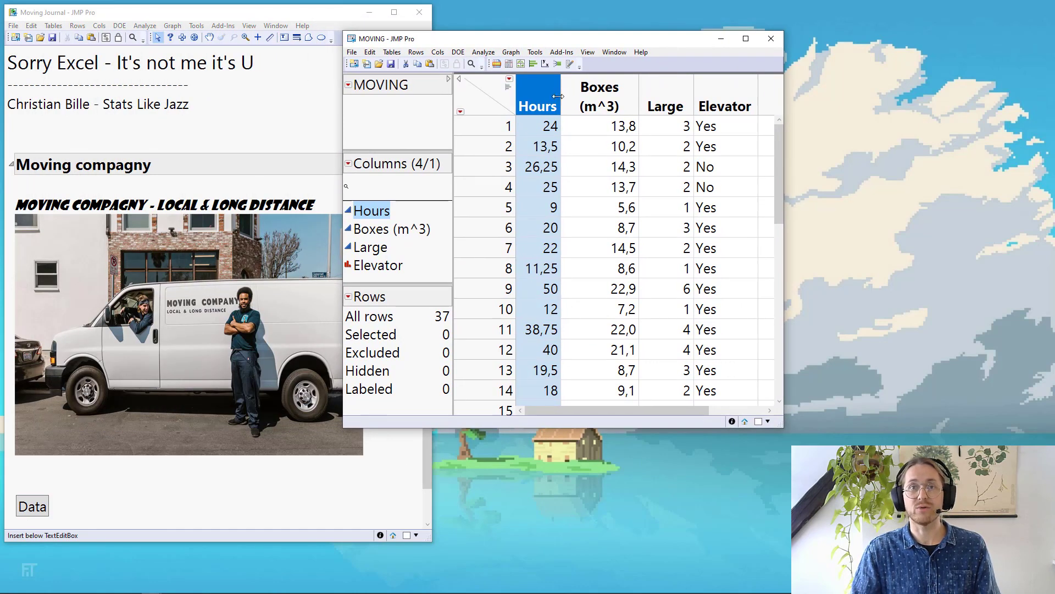
pyautogui.click(598, 88)
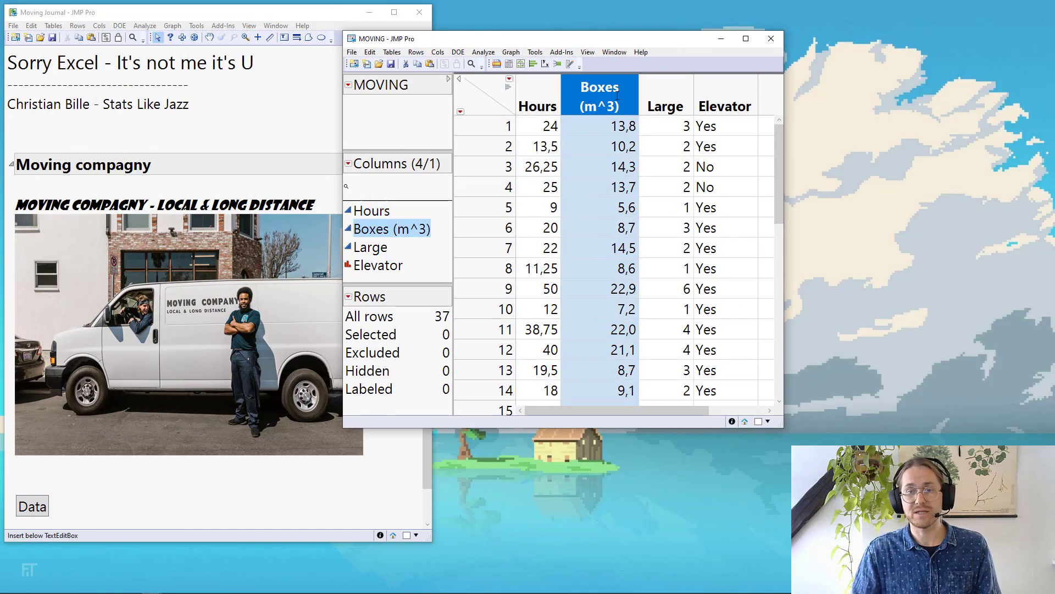
pyautogui.click(676, 94)
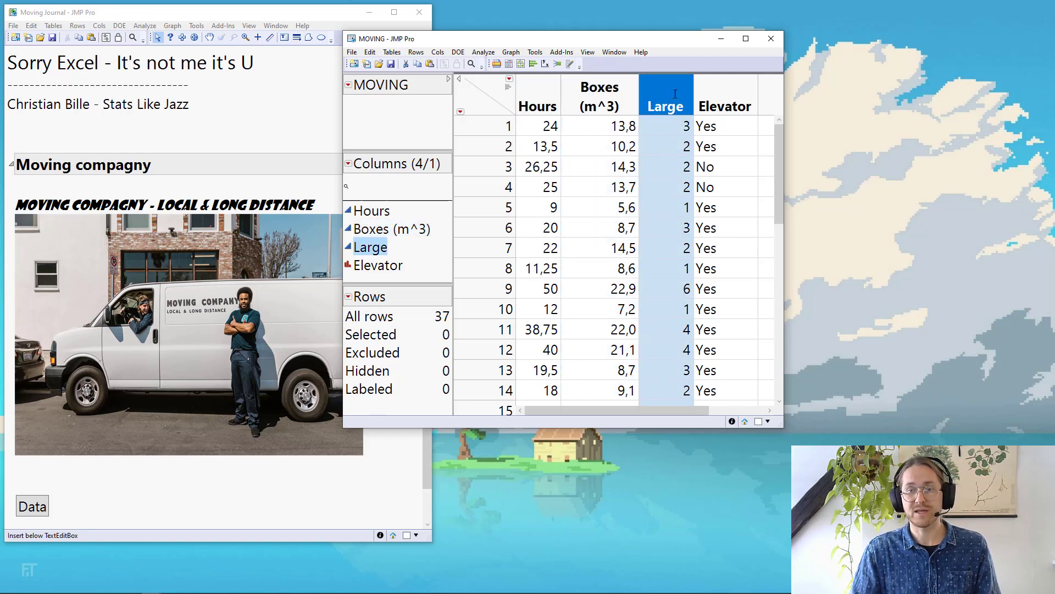
pyautogui.click(712, 95)
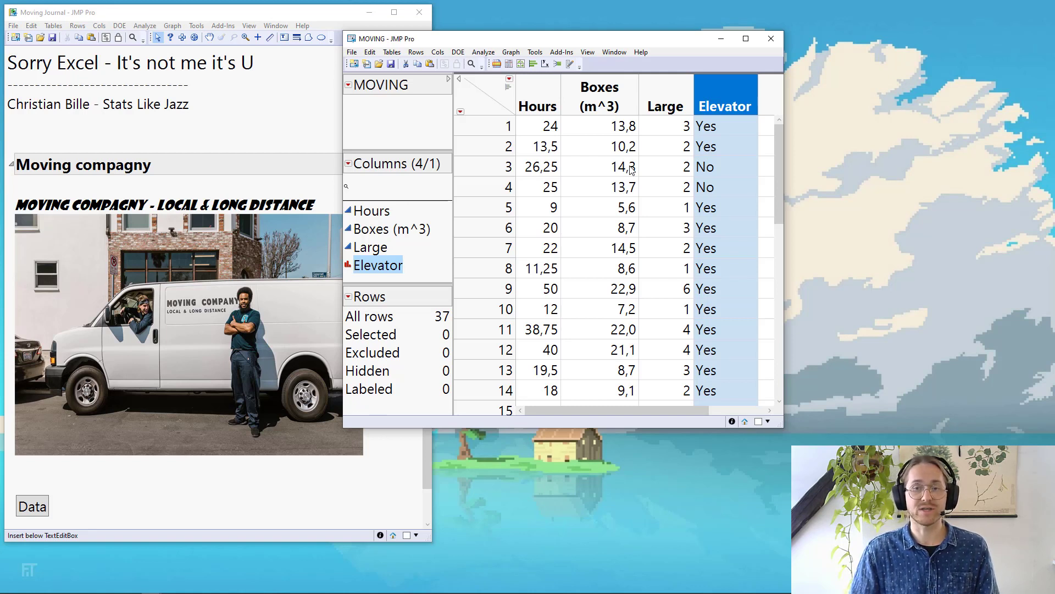
pyautogui.click(501, 125)
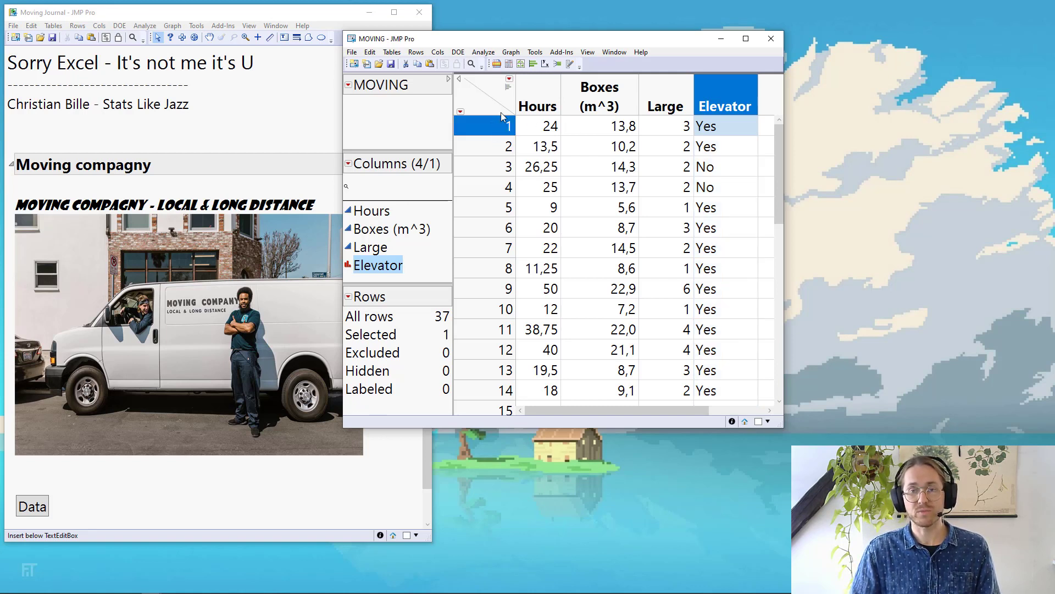
pyautogui.click(495, 91)
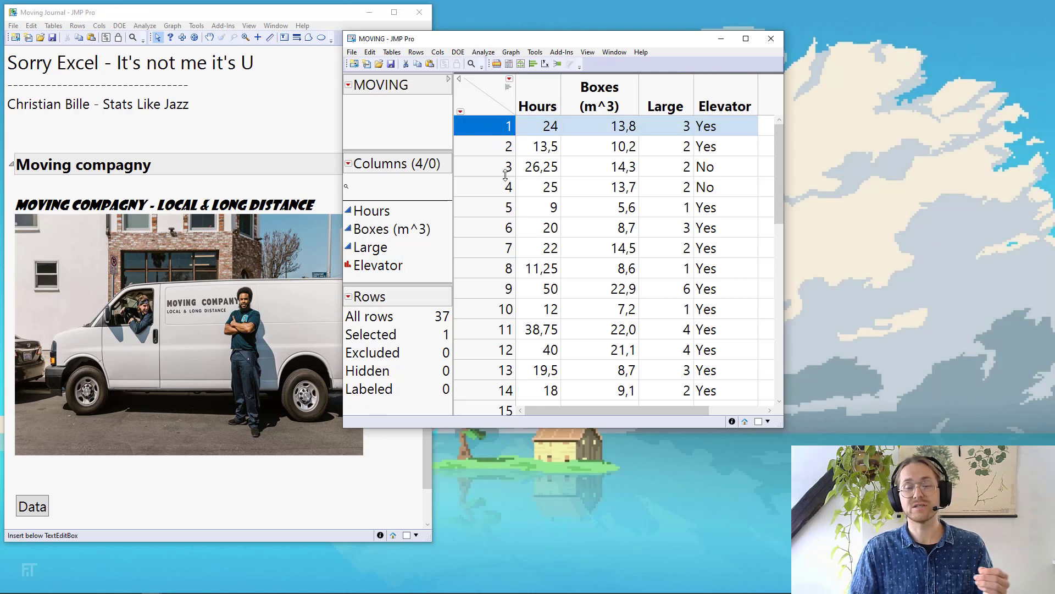
pyautogui.click(481, 147)
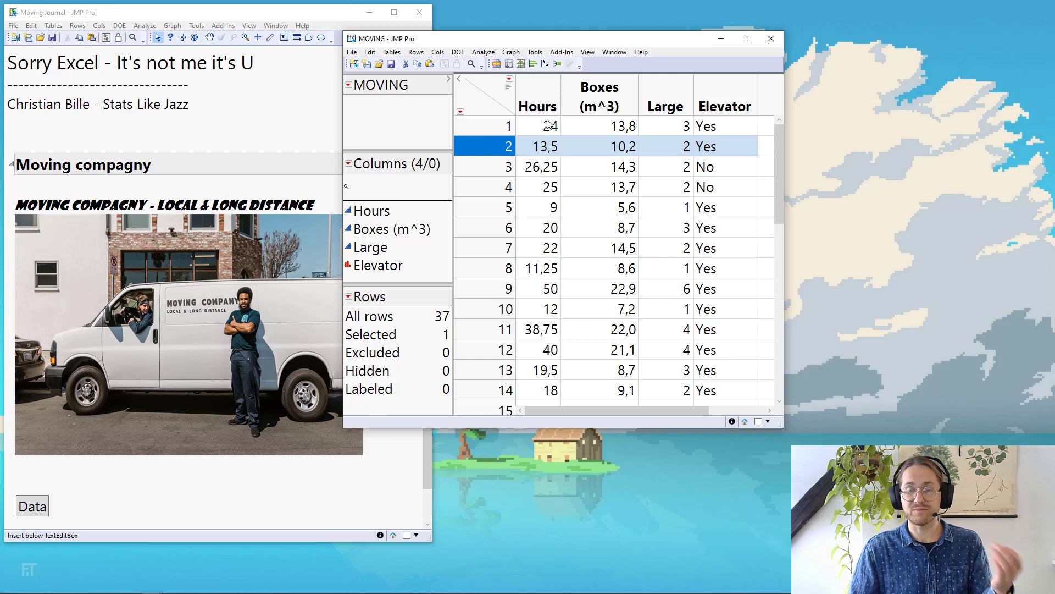
pyautogui.moveTo(592, 101); pyautogui.dragTo(709, 100)
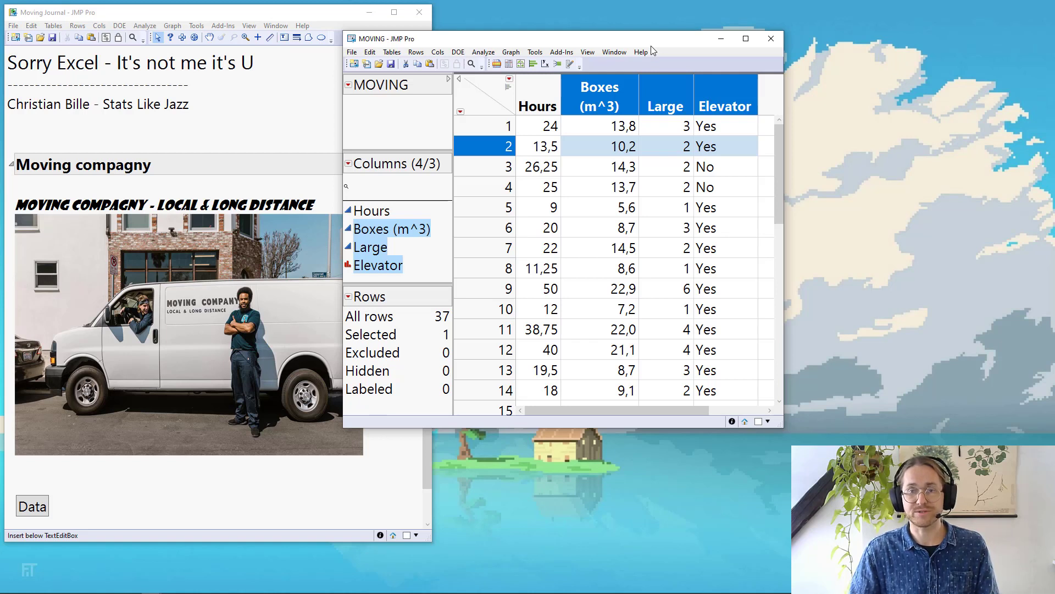
pyautogui.click(536, 98)
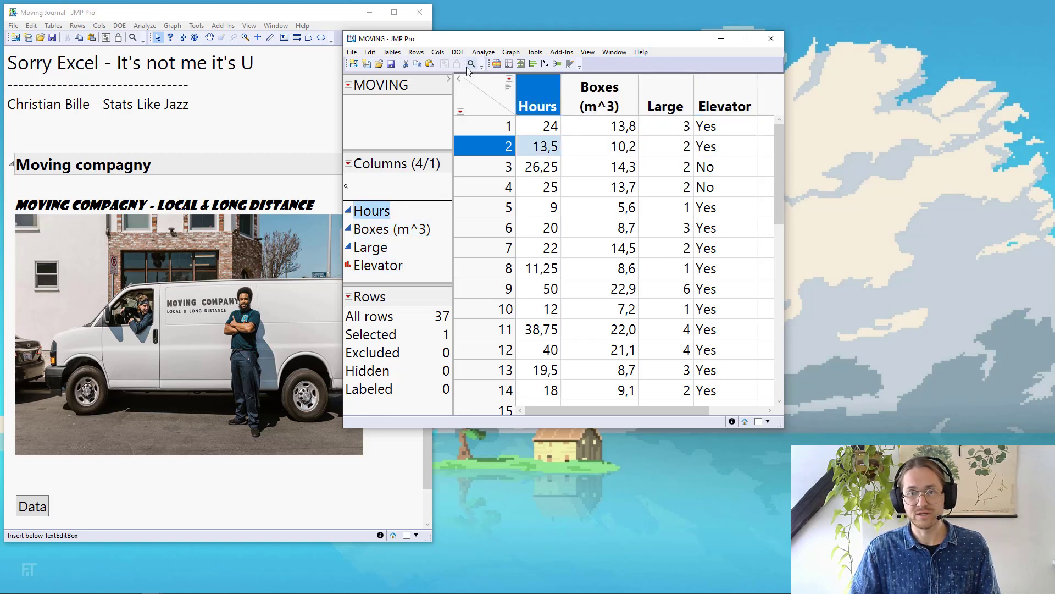
# - Create a Distribution report with Hours, Boxes (m^3), Large and Elevator as the Y columns
pyautogui.click(483, 52)
pyautogui.click(499, 66)
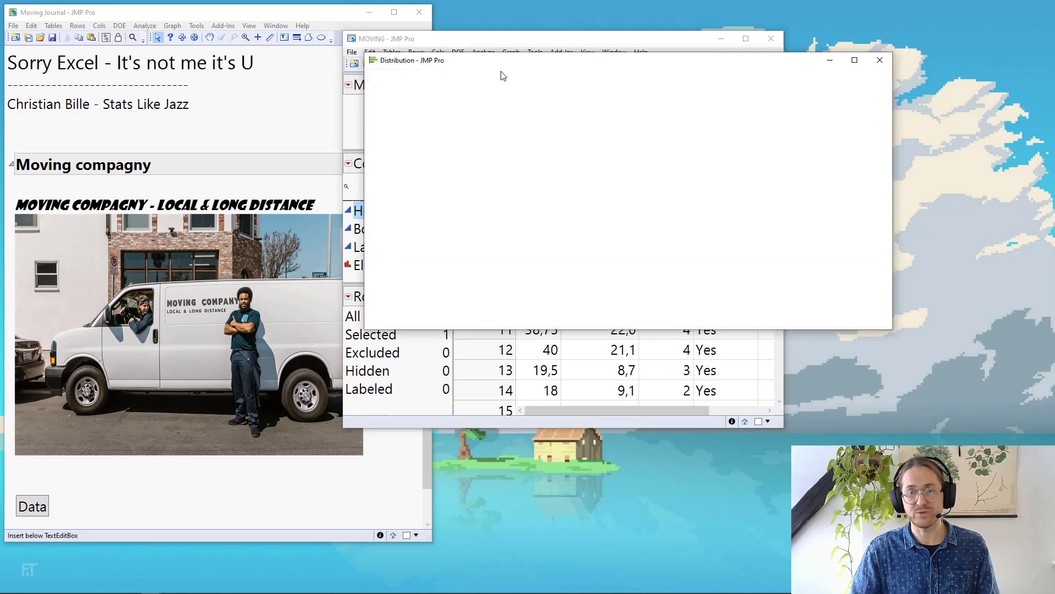
pyautogui.click(468, 201)
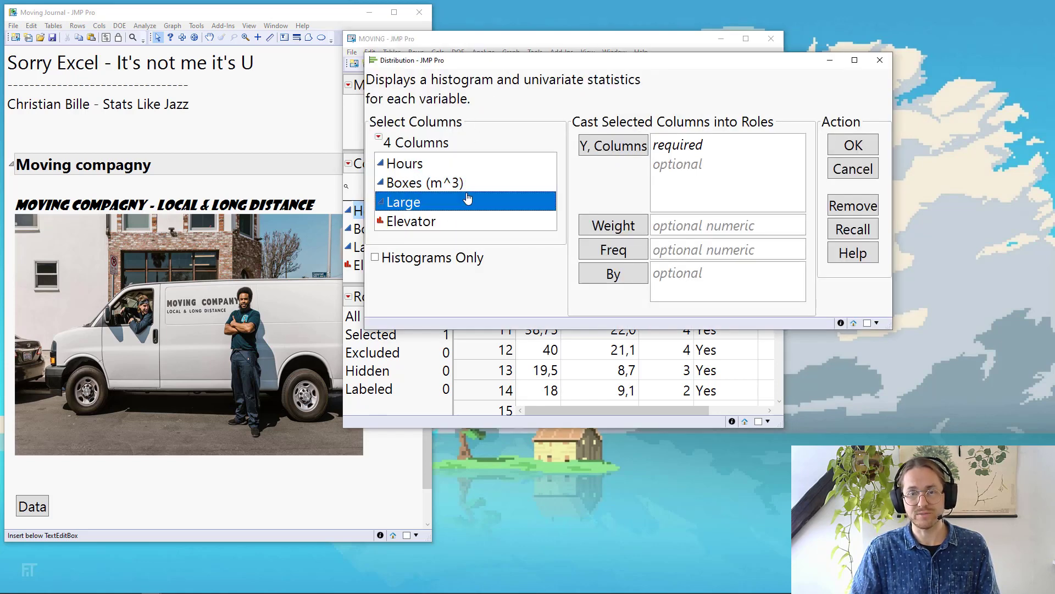
pyautogui.hotkey('ctrl', 'a')
pyautogui.click(585, 154)
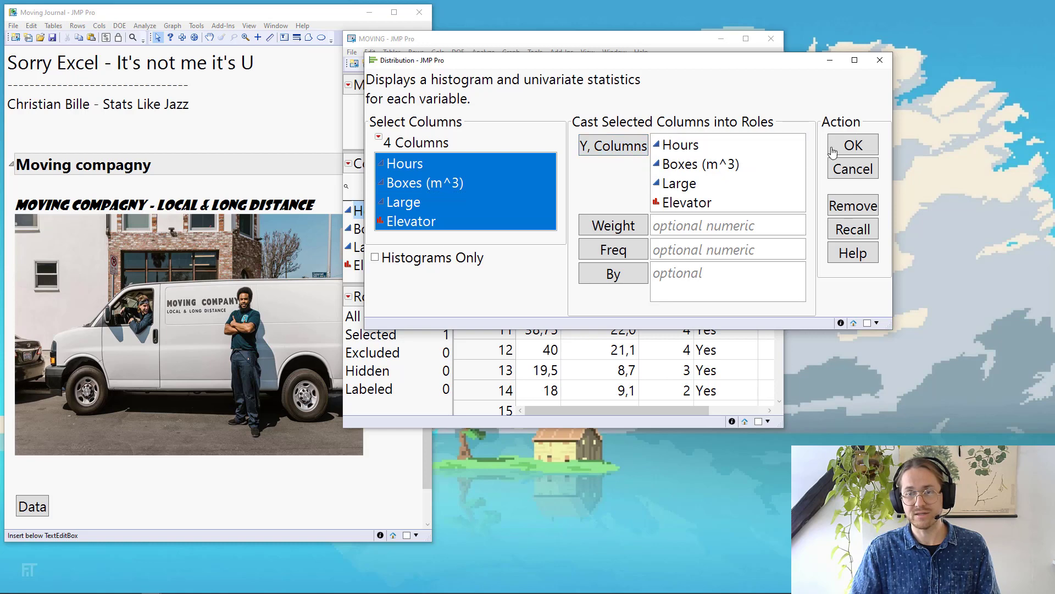
pyautogui.click(857, 151)
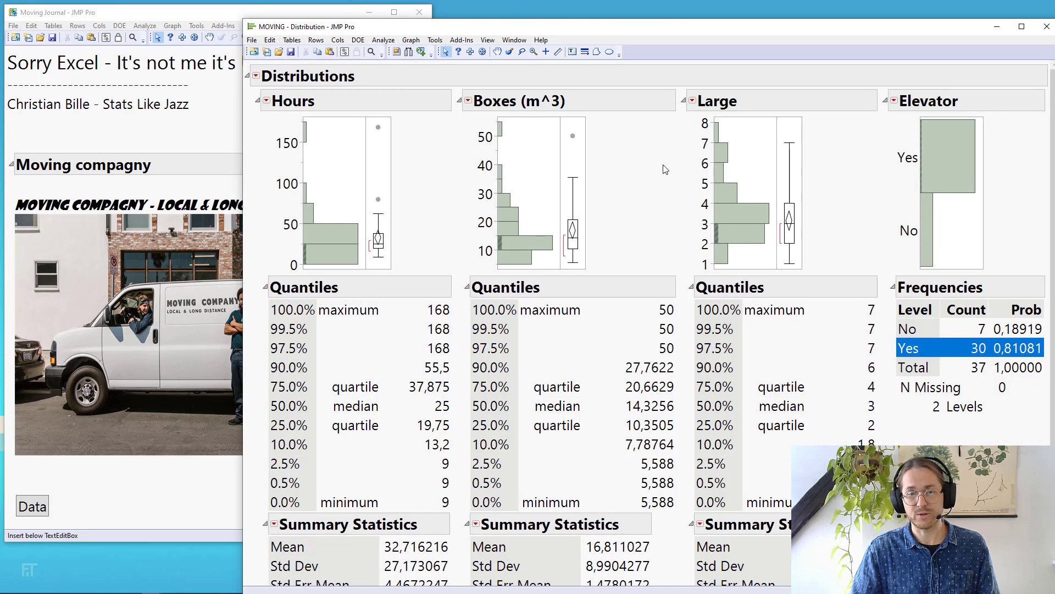
# - Collapse all Quantiles and Summary Statistics sections plus Elevator's Frequencies, and move the Distribution report off the data table
pyautogui.keyDown('ctrl'); pyautogui.click(265, 286); pyautogui.keyUp('ctrl')
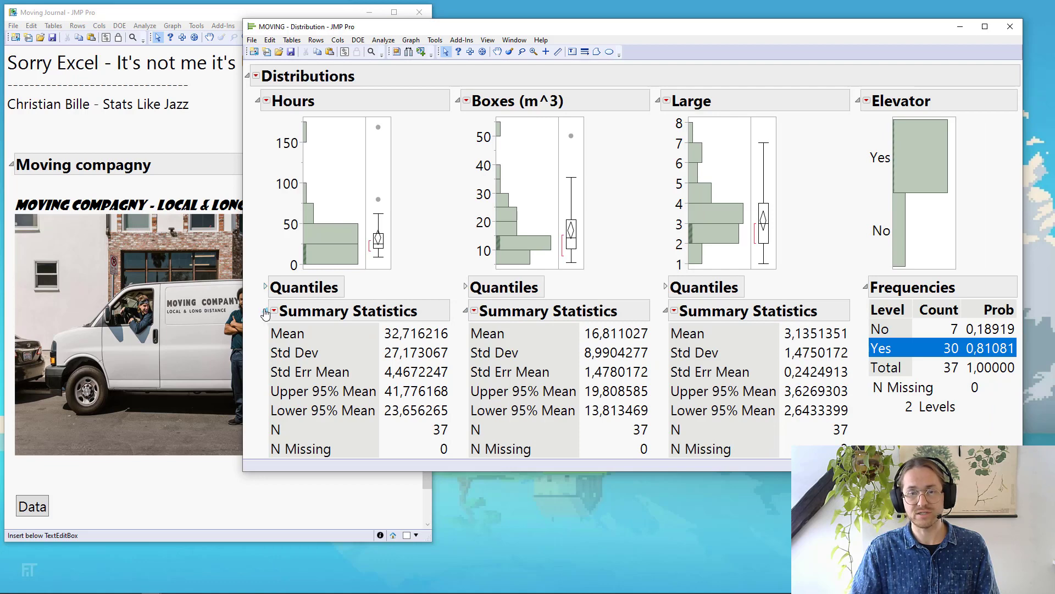
pyautogui.keyDown('ctrl'); pyautogui.click(265, 311); pyautogui.keyUp('ctrl')
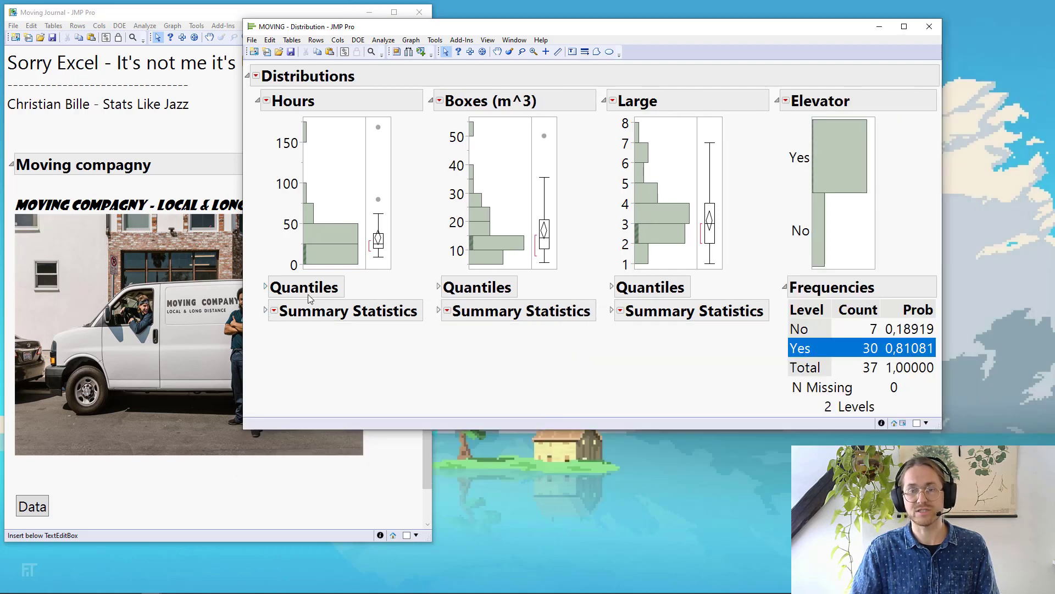
pyautogui.click(784, 289)
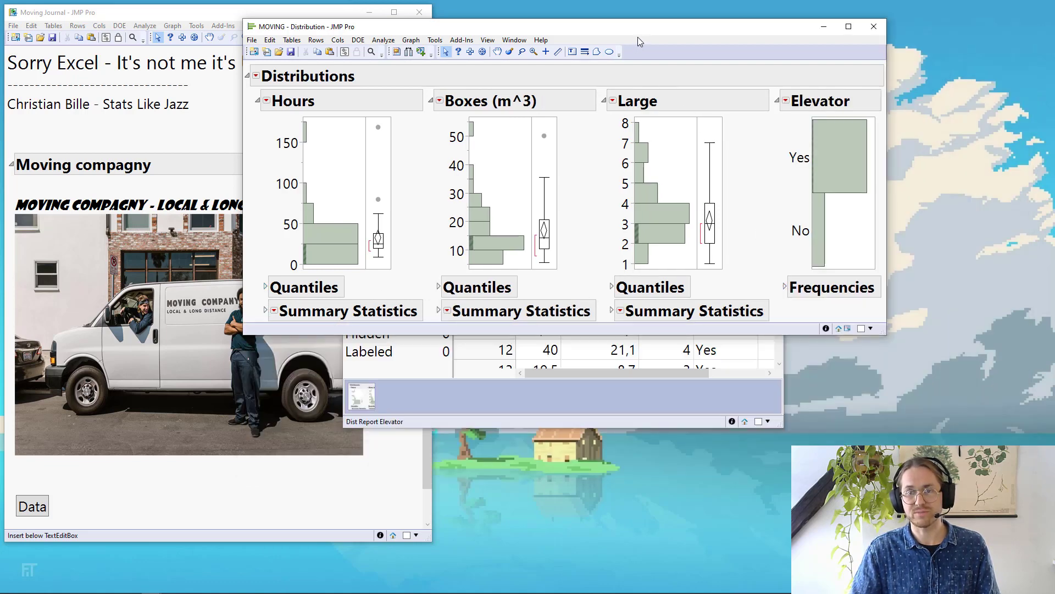
pyautogui.moveTo(567, 35); pyautogui.dragTo(335, 23)
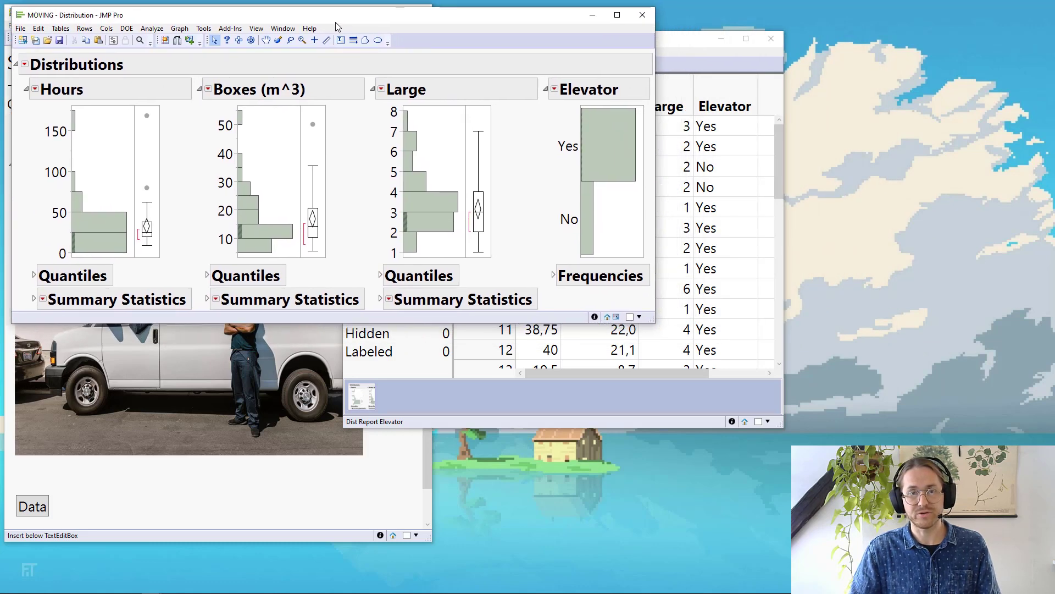
# - Create a lower triangular Scatterplot Matrix of Hours, Boxes (m^3), Large and Elevator, and enlarge its plots beside the Distribution report
pyautogui.click(174, 29)
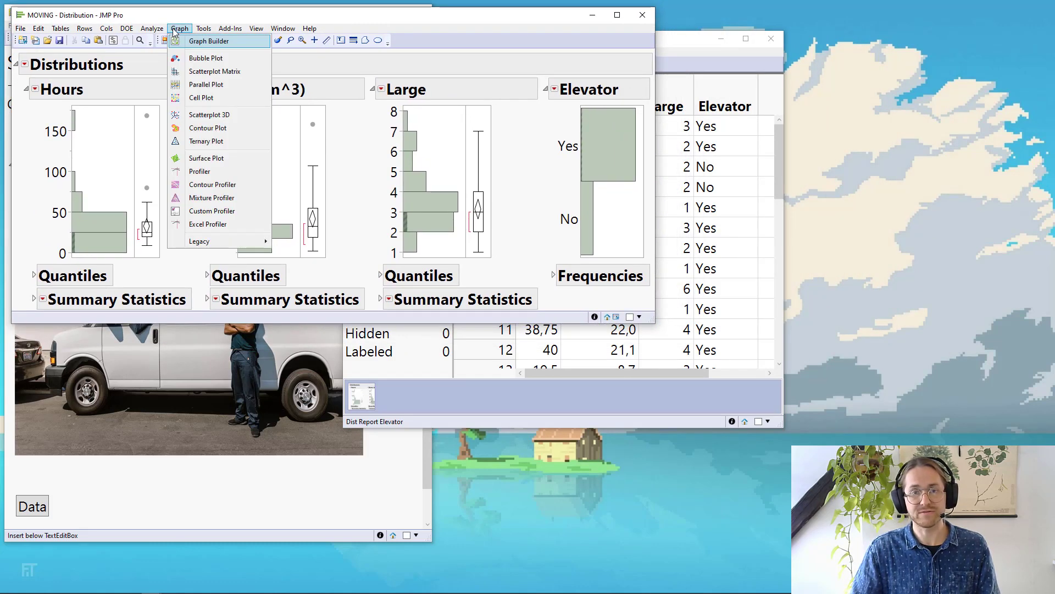
pyautogui.click(212, 72)
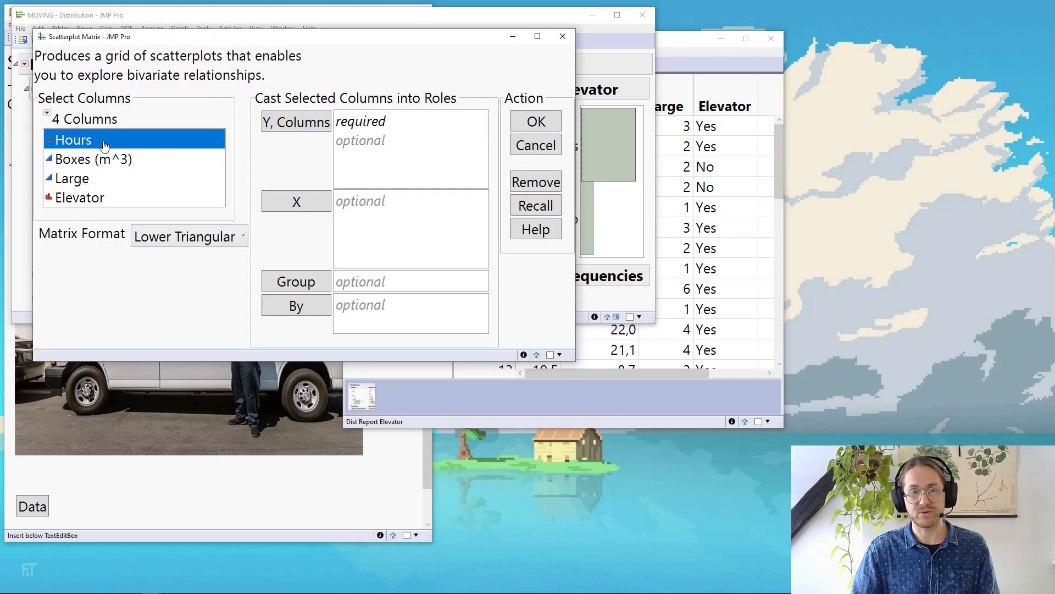
pyautogui.hotkey('ctrl', 'a')
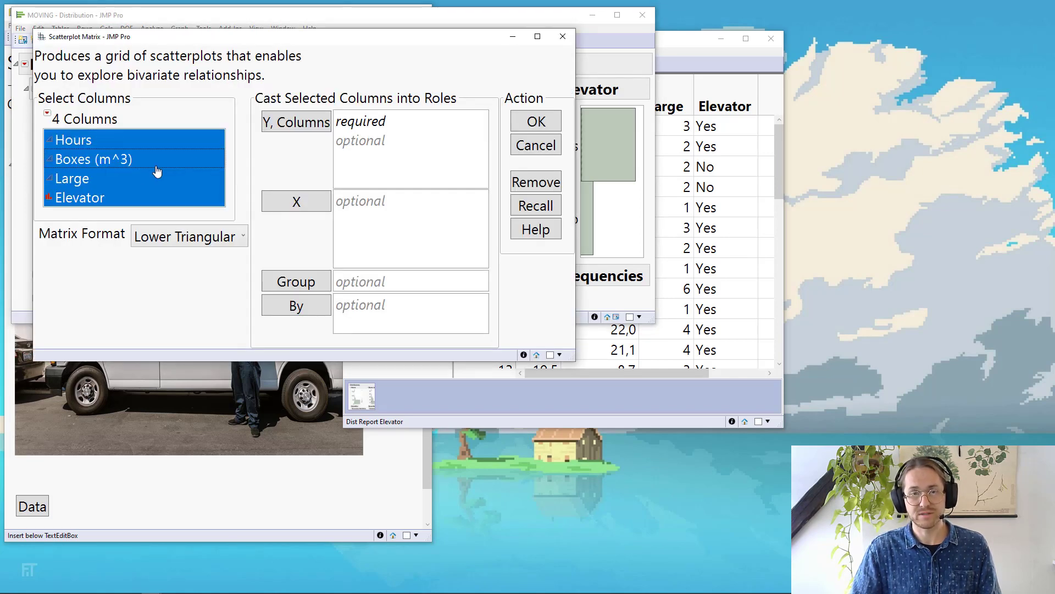
pyautogui.click(297, 122)
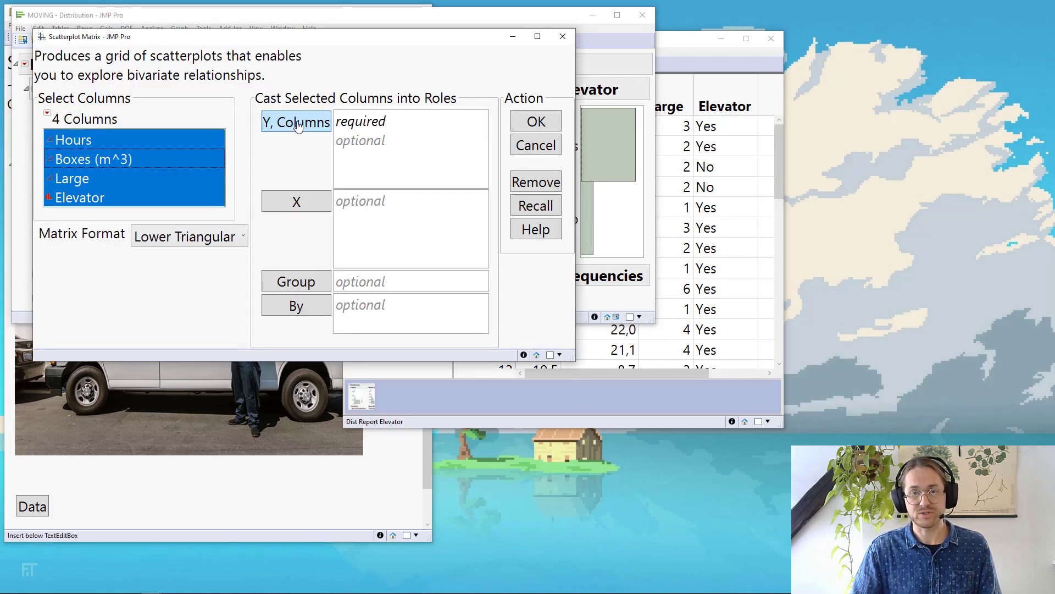
pyautogui.click(538, 123)
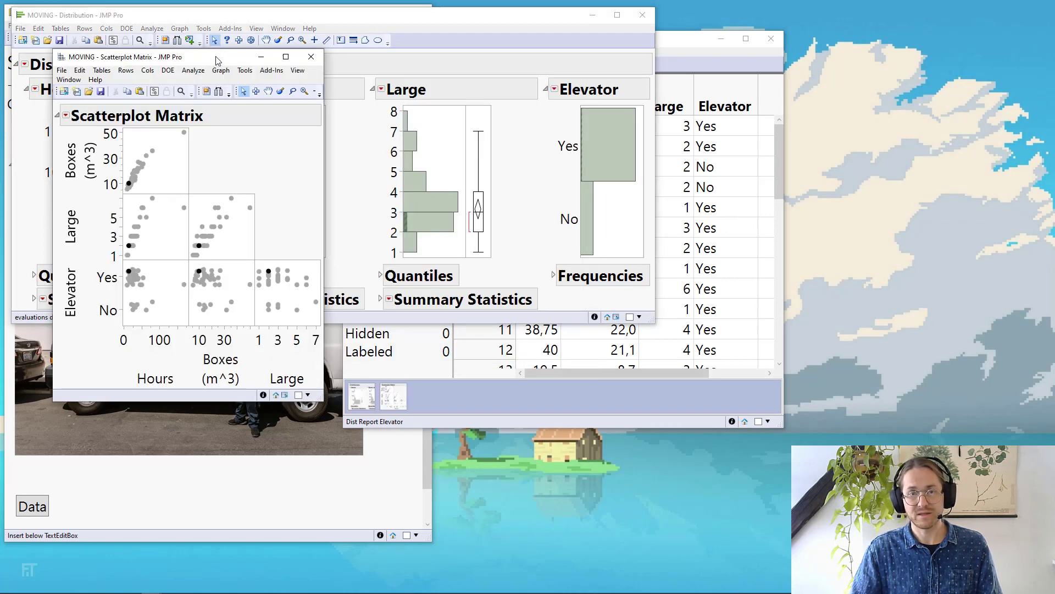
pyautogui.moveTo(214, 59); pyautogui.dragTo(663, 56)
pyautogui.moveTo(636, 191); pyautogui.dragTo(683, 217)
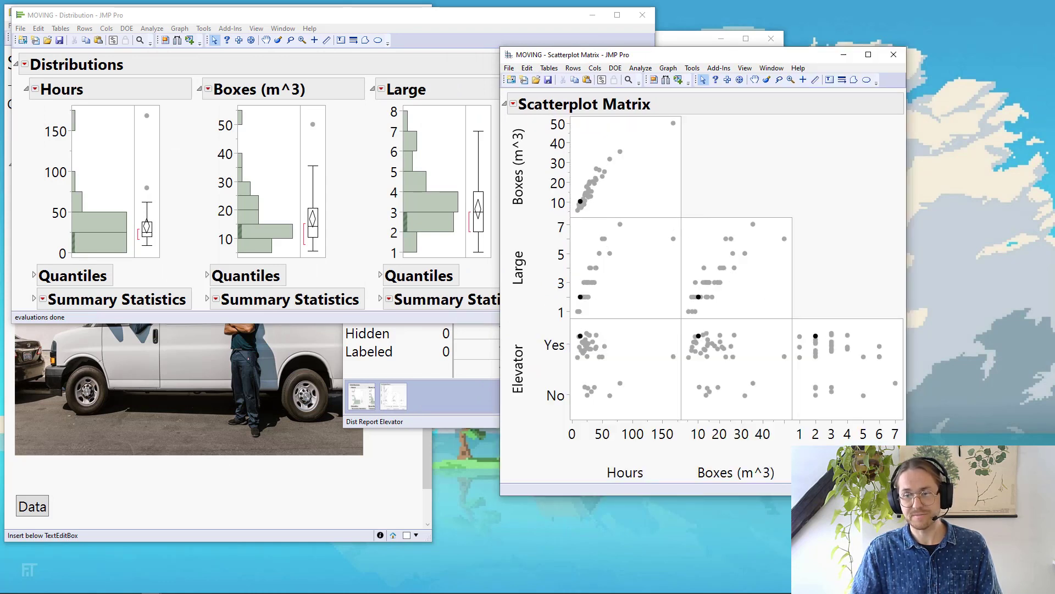
# - Combine the Distribution and Scatterplot Matrix windows into one dashboard named Dashboard and maximize it
pyautogui.click(450, 320)
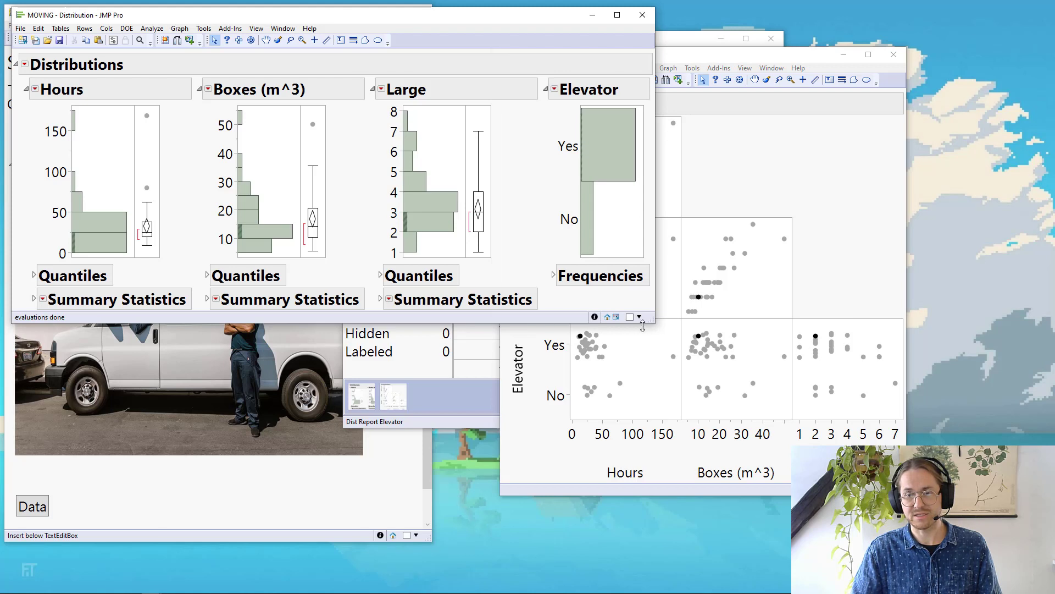
pyautogui.click(630, 318)
pyautogui.click(639, 318)
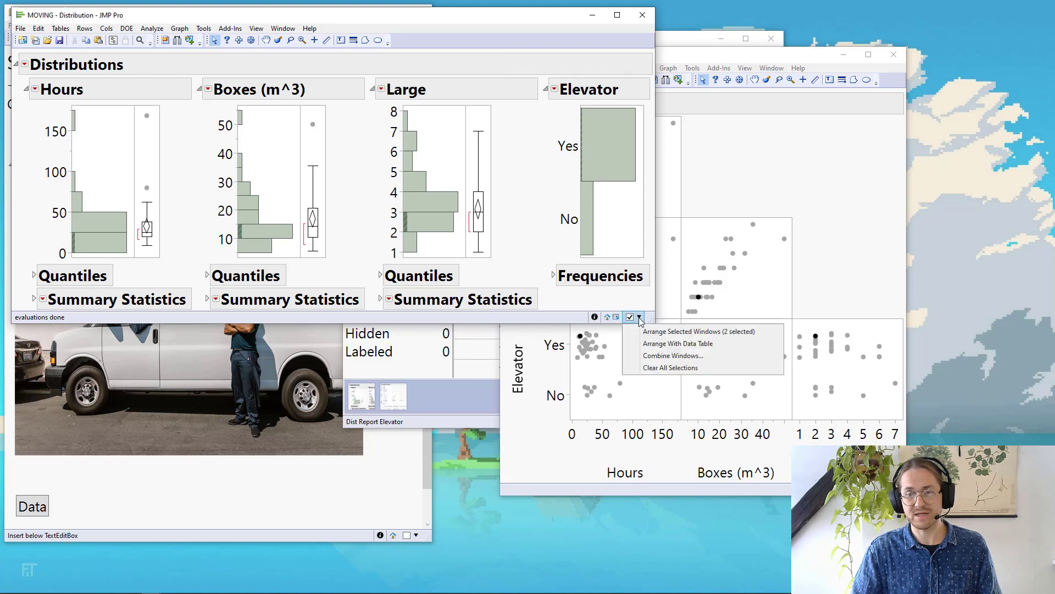
pyautogui.click(660, 358)
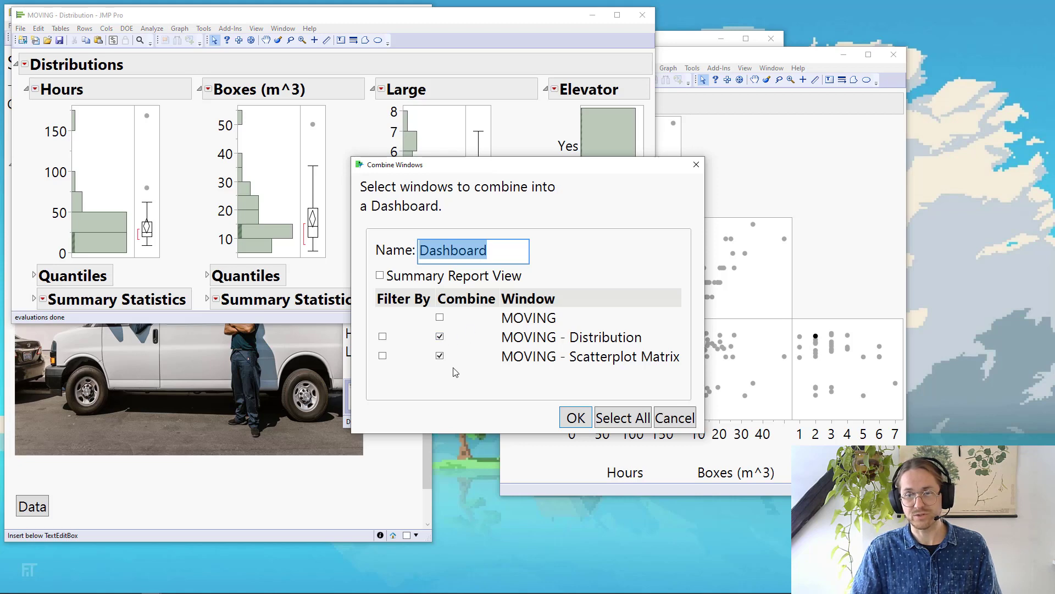
pyautogui.click(580, 420)
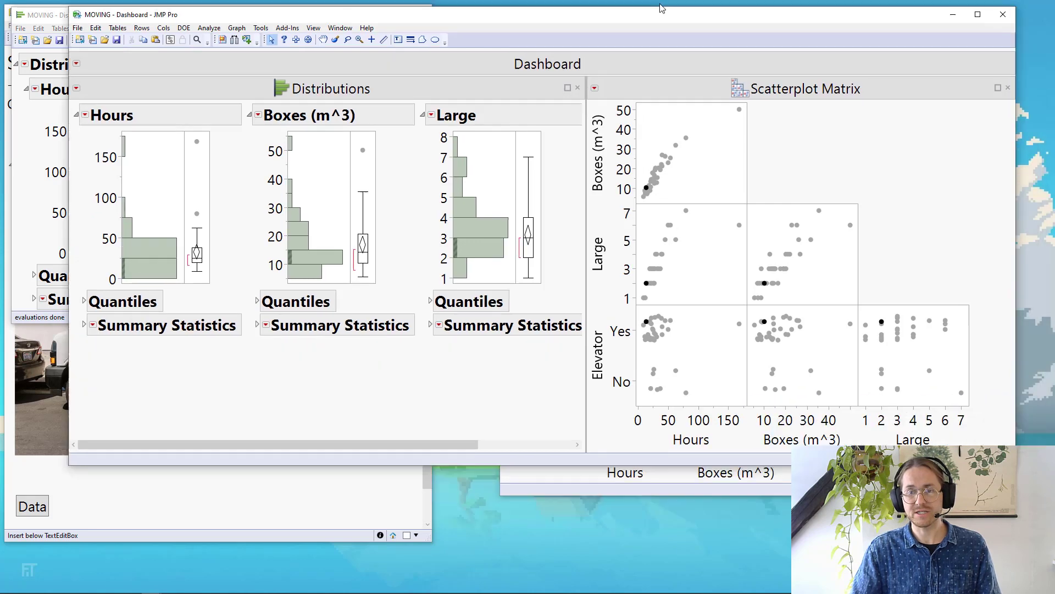
pyautogui.doubleClick(662, 9)
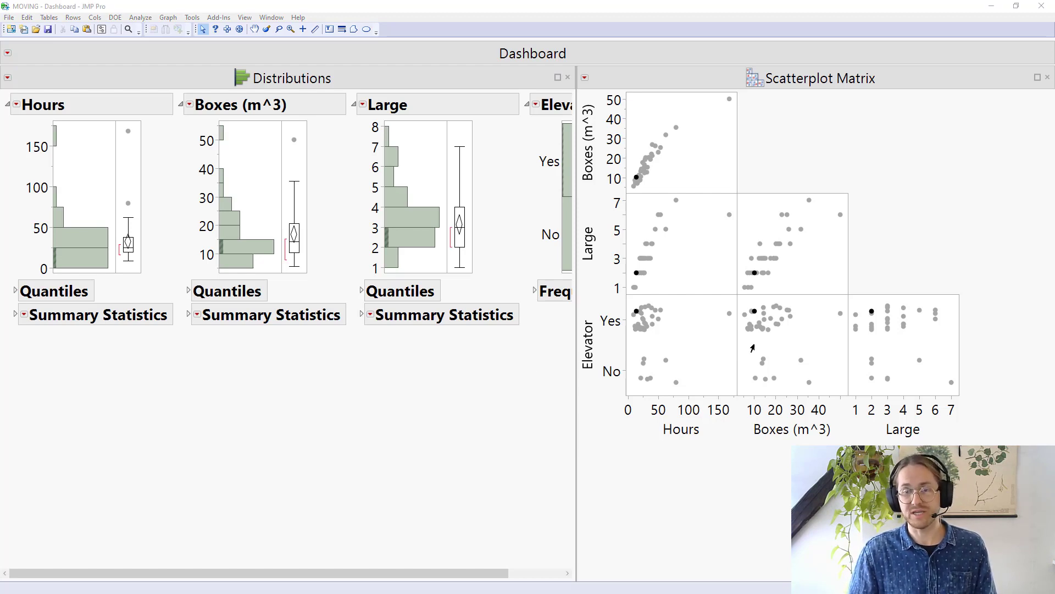
# - Enlarge the scatterplot matrix's plots in the dashboard and select the rows with Elevator Yes from the Elevator histogram
pyautogui.moveTo(737, 293); pyautogui.dragTo(738, 306)
pyautogui.click(734, 301)
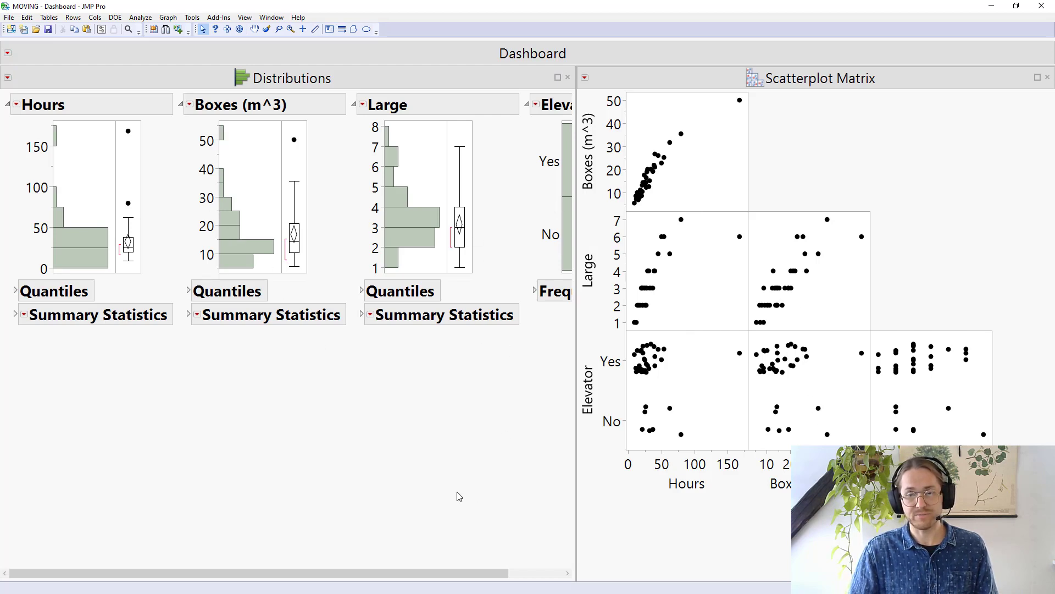
pyautogui.moveTo(455, 574); pyautogui.dragTo(508, 574)
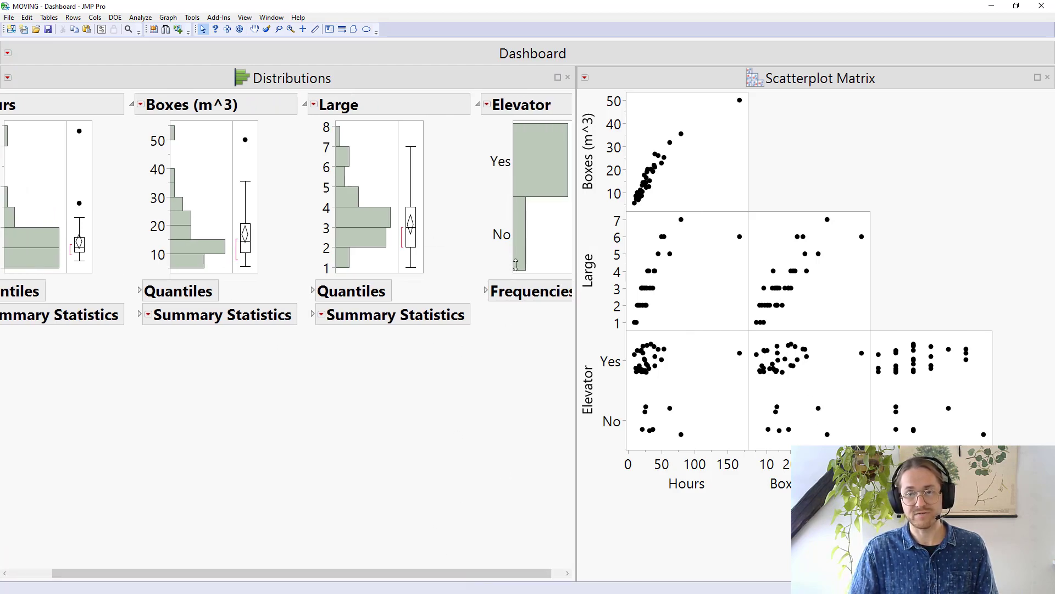
pyautogui.click(543, 188)
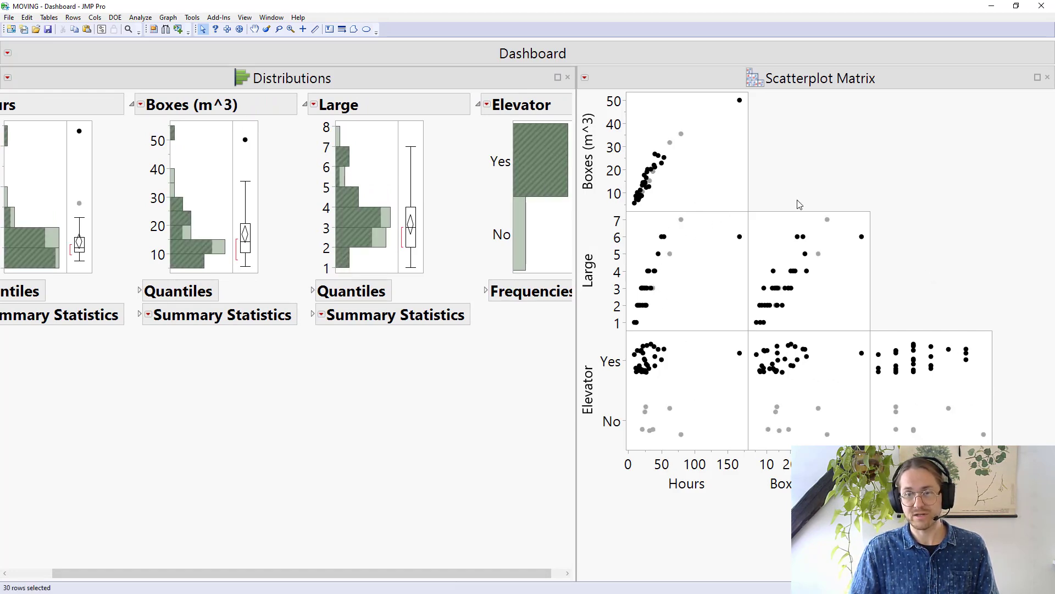
# - Add a row legend to the scatterplot matrix that colors the points by Elevator with the JMP Default colors
pyautogui.rightClick(696, 172)
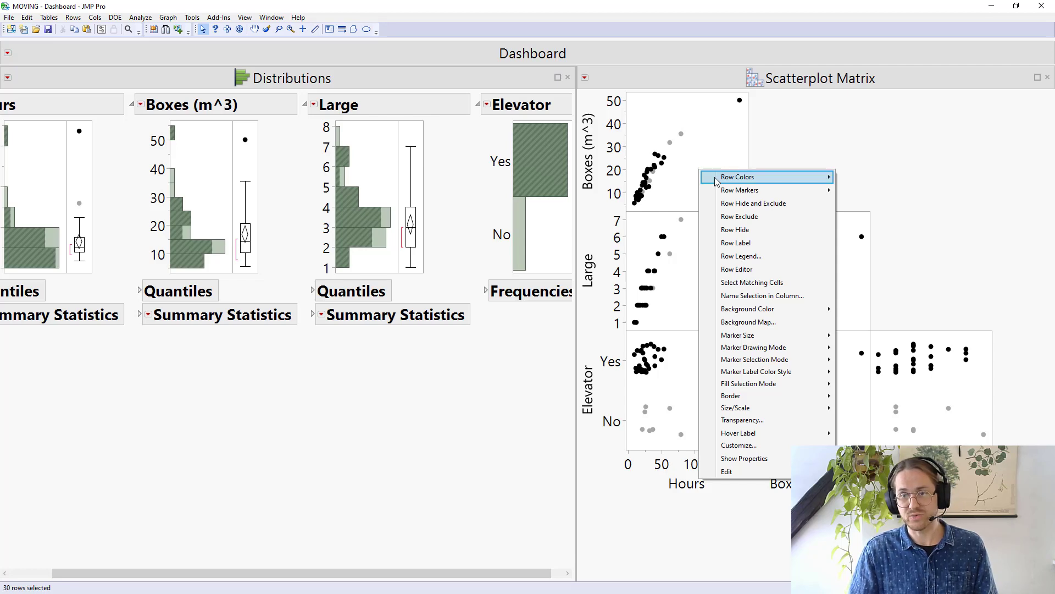
pyautogui.click(754, 257)
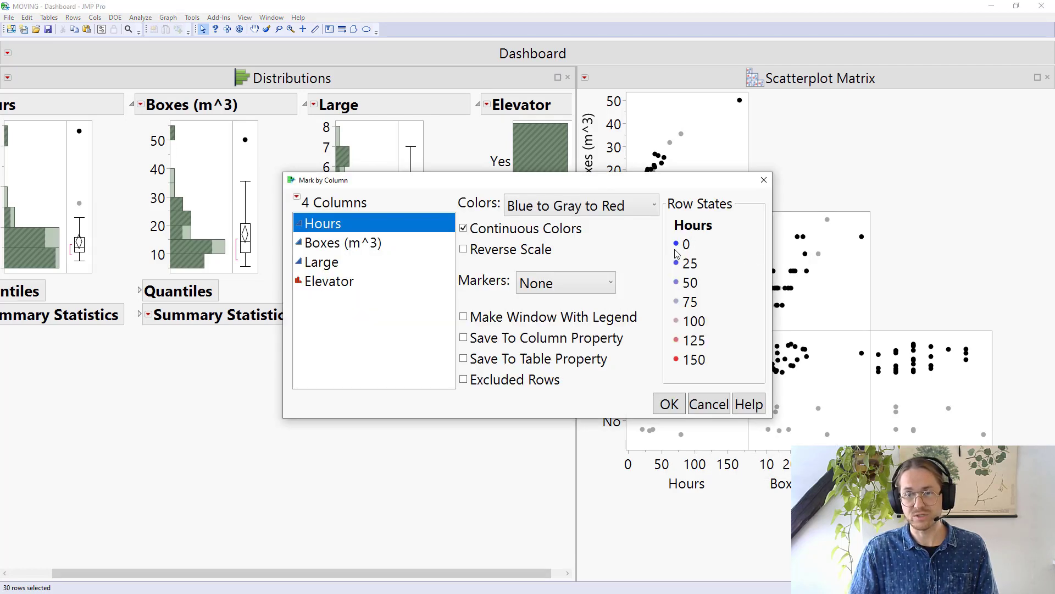
pyautogui.click(384, 287)
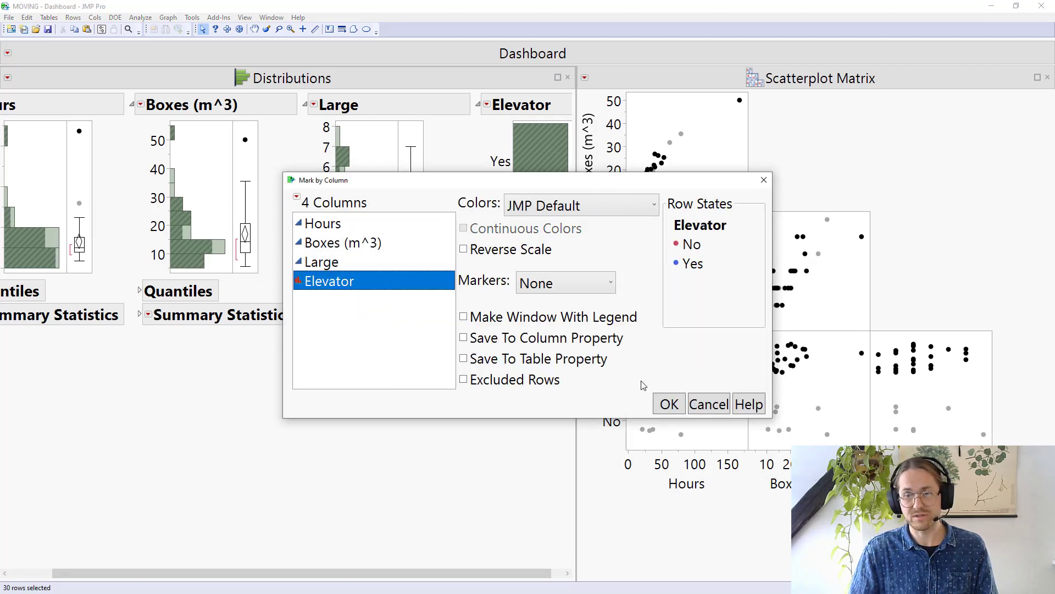
pyautogui.click(667, 404)
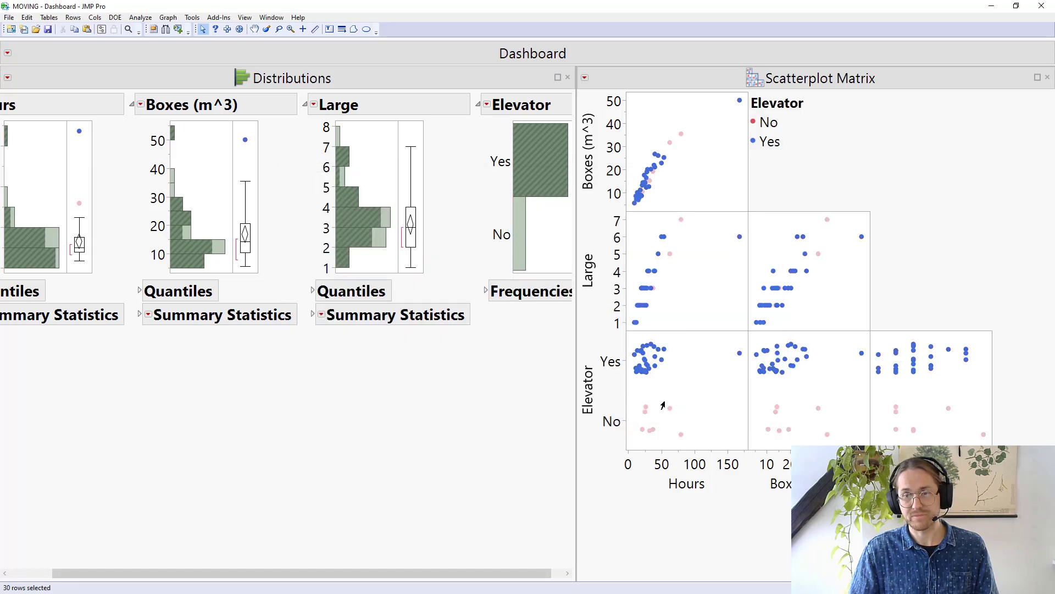
# - Highlight the Elevator No and Yes rows in turn from the legend, and select the bars from 5 upward in the Large histogram
pyautogui.click(768, 144)
pyautogui.click(776, 125)
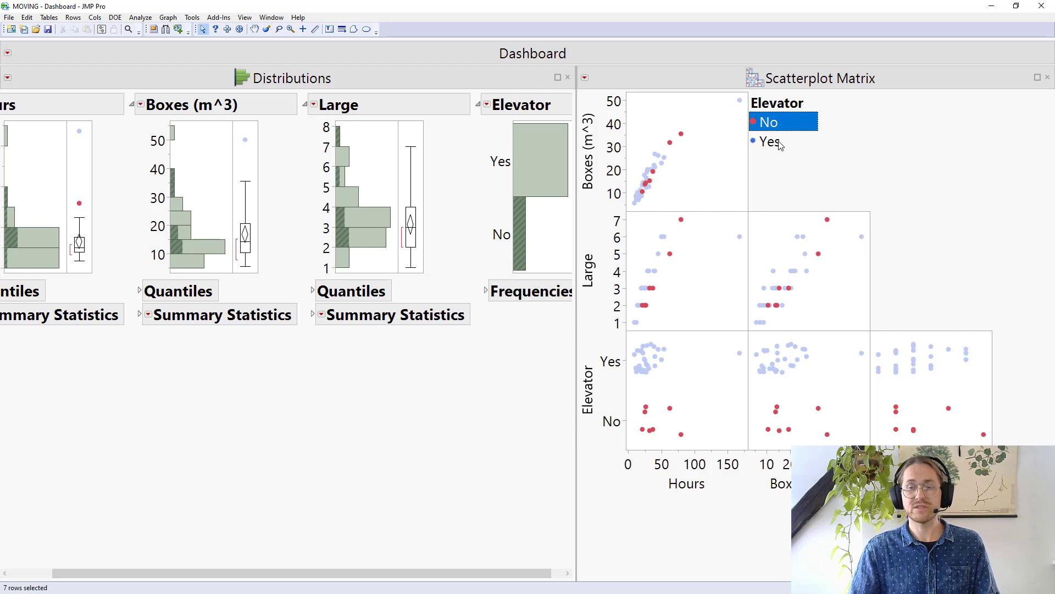
pyautogui.click(780, 144)
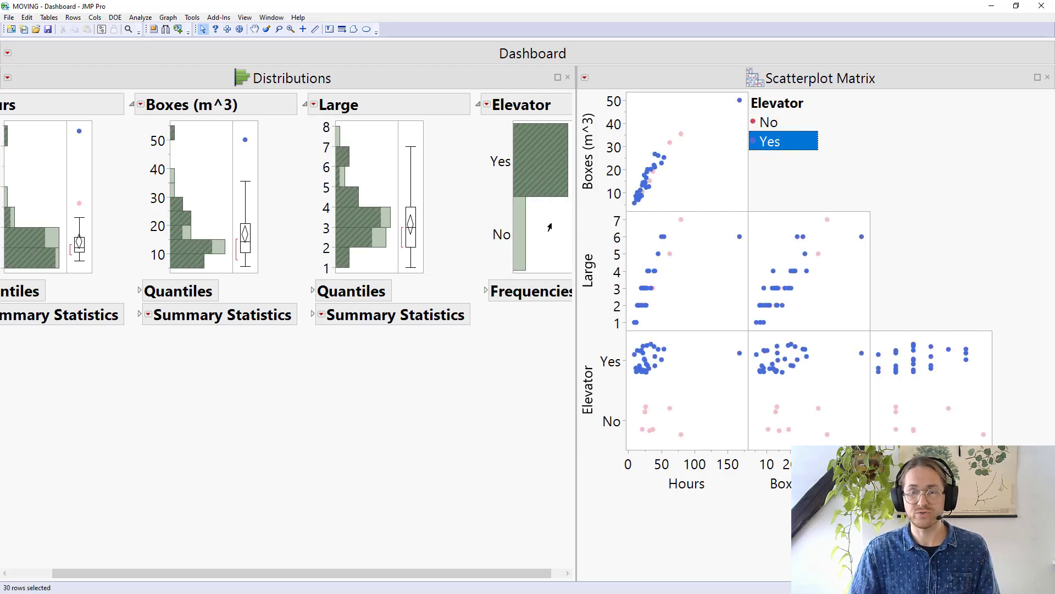
pyautogui.click(773, 124)
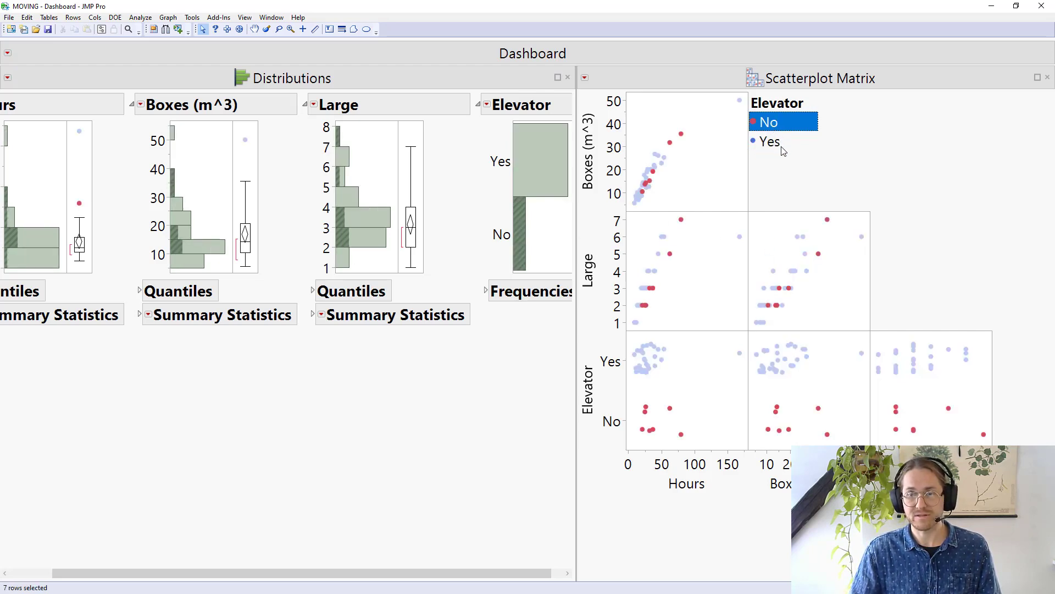
pyautogui.click(775, 142)
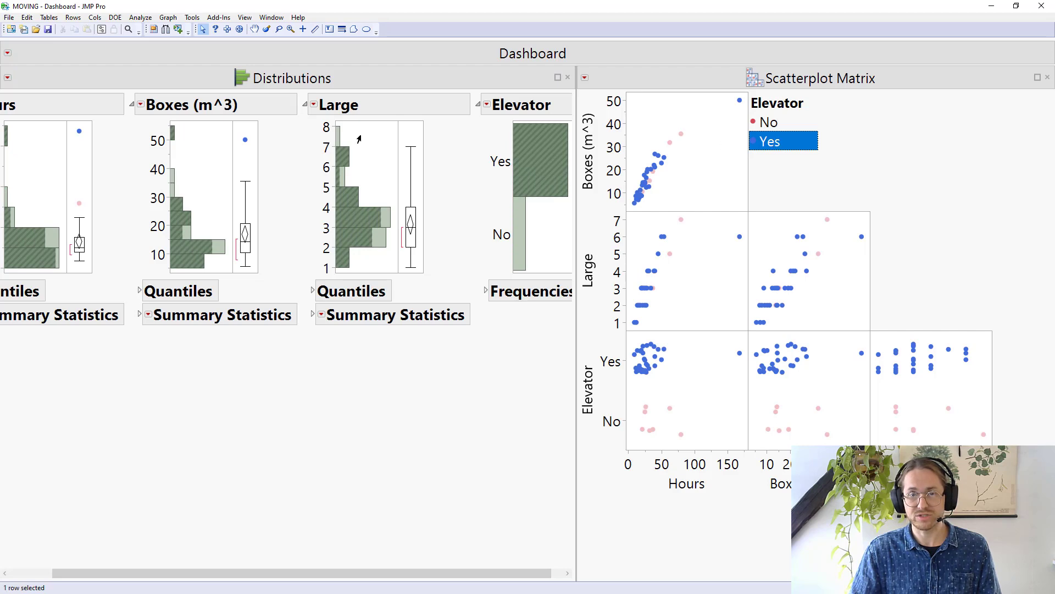
pyautogui.click(344, 156)
pyautogui.keyDown('shift'); pyautogui.click(339, 139); pyautogui.keyUp('shift')
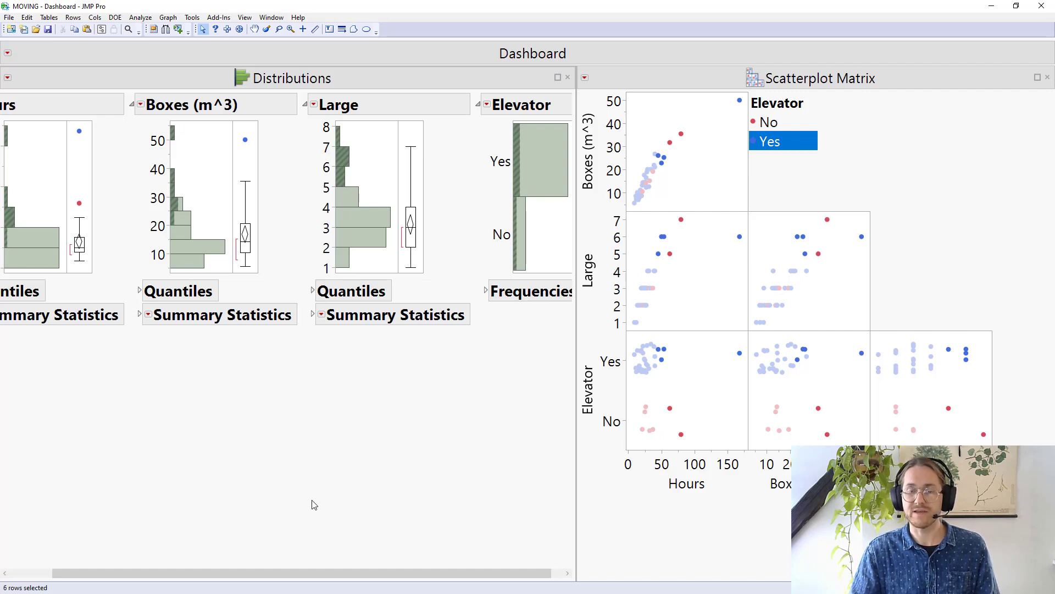
# - Add density ellipses to the scatterplot matrix, hide and exclude the highest Hours outlier's row, and select the lower remaining Hours outlier
pyautogui.moveTo(292, 573); pyautogui.dragTo(122, 160)
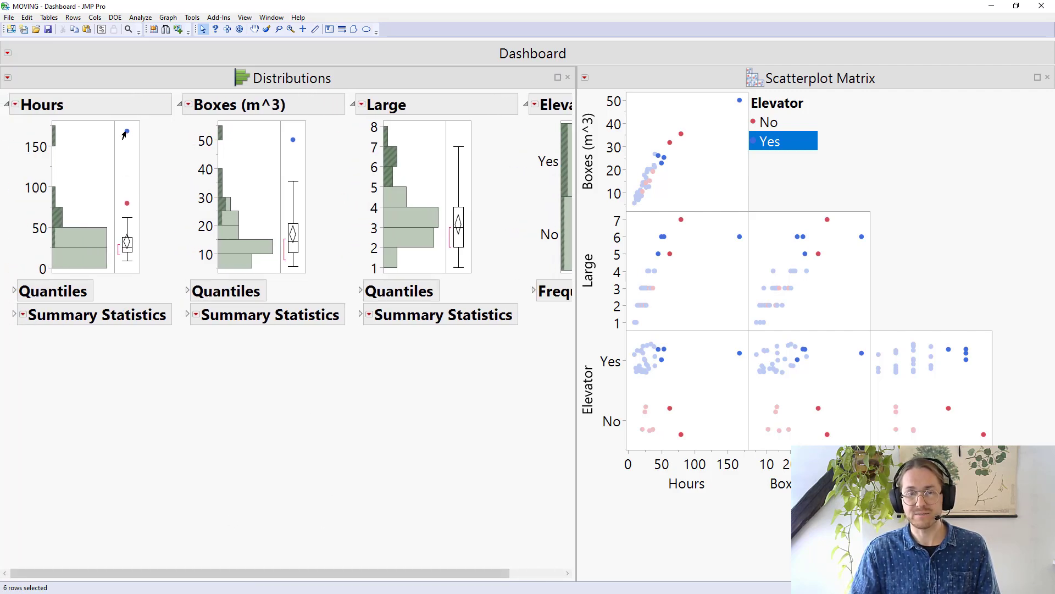
pyautogui.click(126, 133)
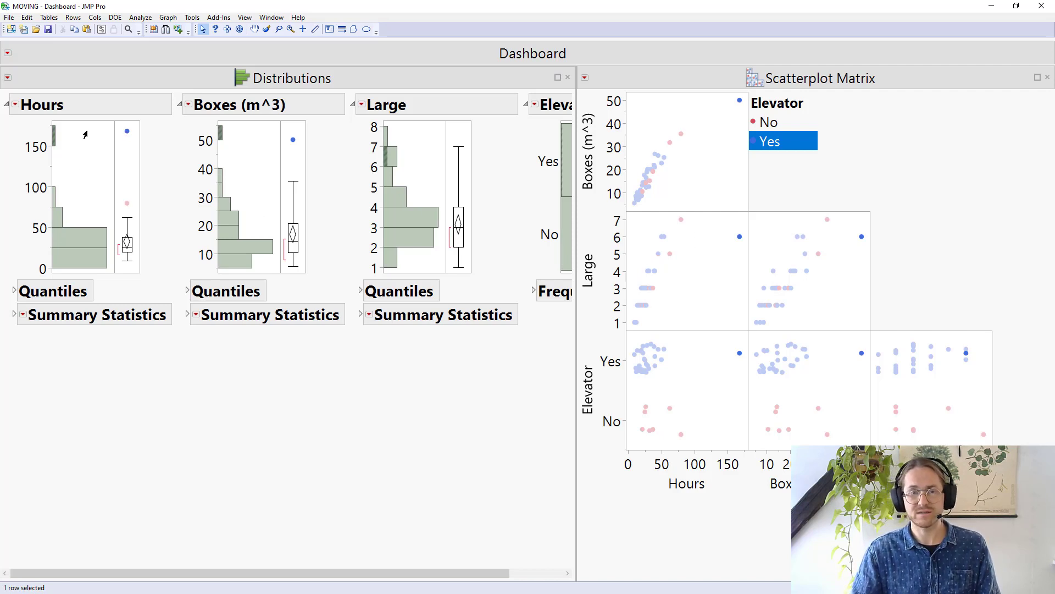
pyautogui.moveTo(69, 374)
pyautogui.mouseDown()
pyautogui.moveTo(159, 274)
pyautogui.moveTo(162, 182)
pyautogui.moveTo(138, 106)
pyautogui.moveTo(63, 103)
pyautogui.moveTo(30, 145)
pyautogui.moveTo(28, 211)
pyautogui.moveTo(50, 277)
pyautogui.moveTo(95, 295)
pyautogui.moveTo(127, 268)
pyautogui.mouseUp()
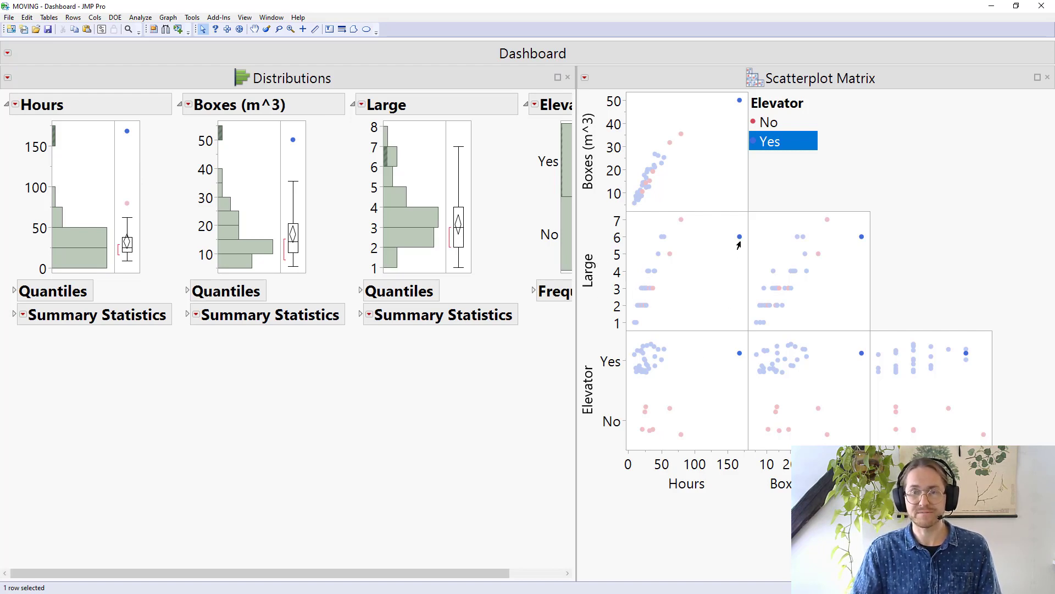
pyautogui.click(584, 78)
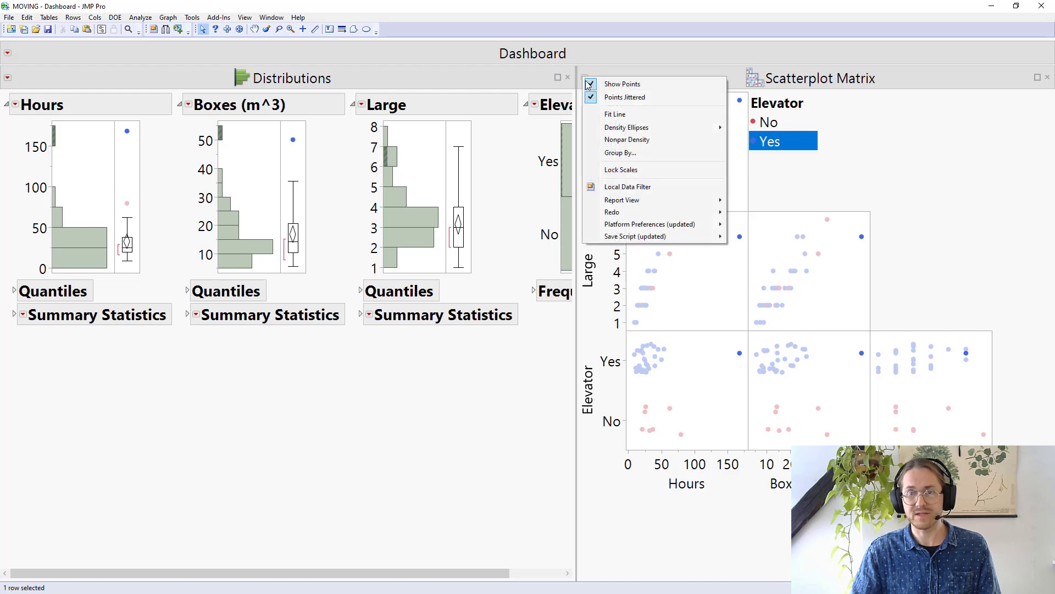
pyautogui.click(681, 140)
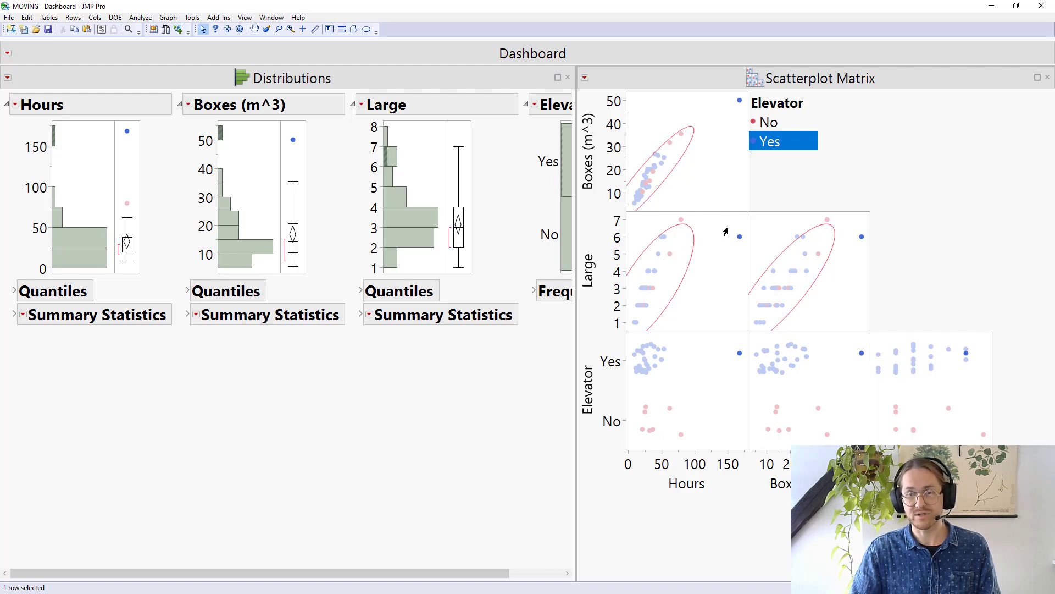
pyautogui.rightClick(726, 262)
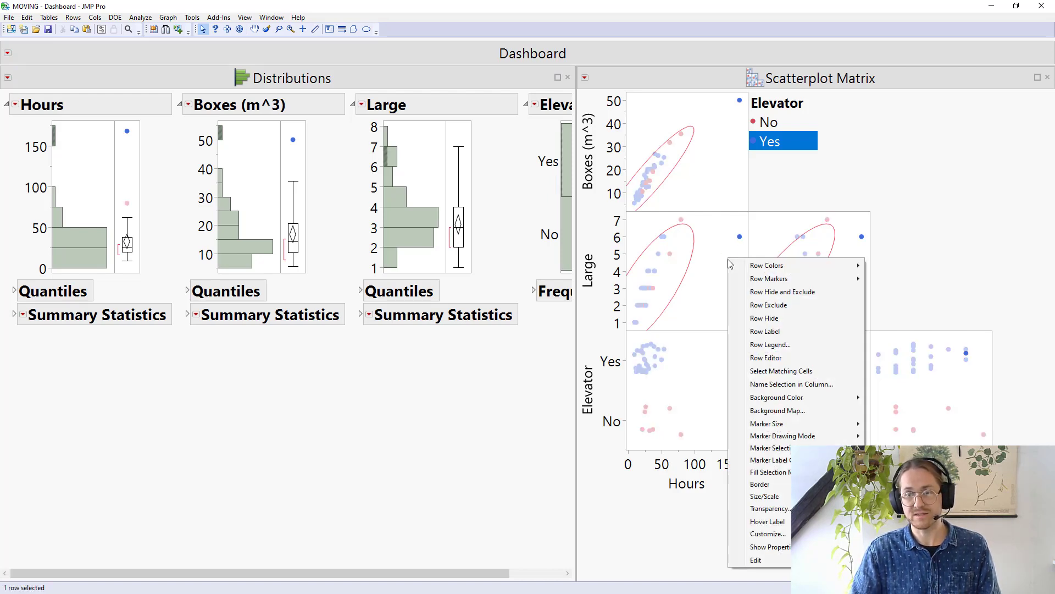
pyautogui.click(746, 296)
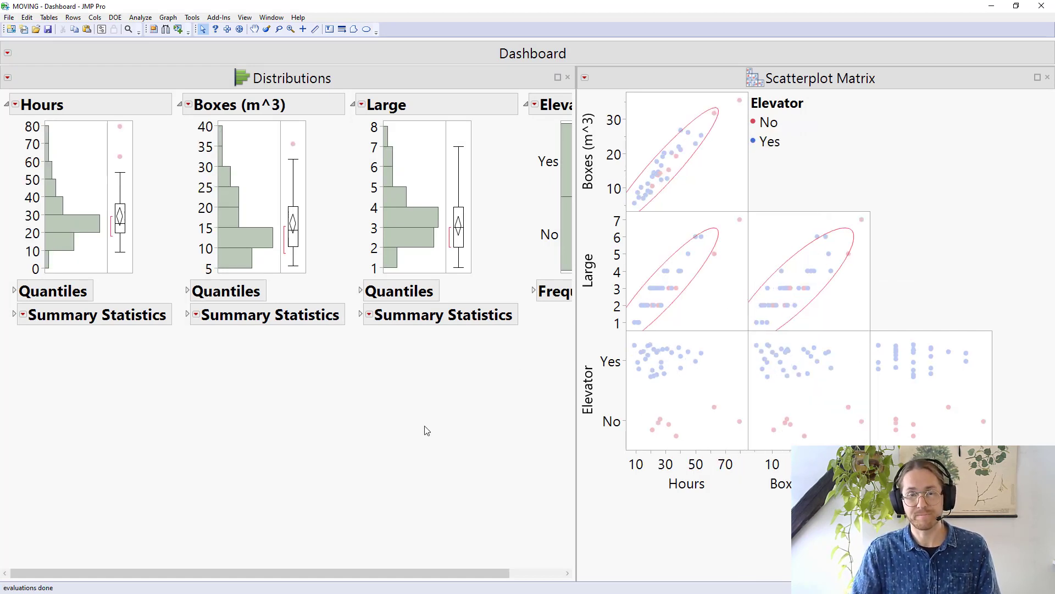
pyautogui.click(120, 157)
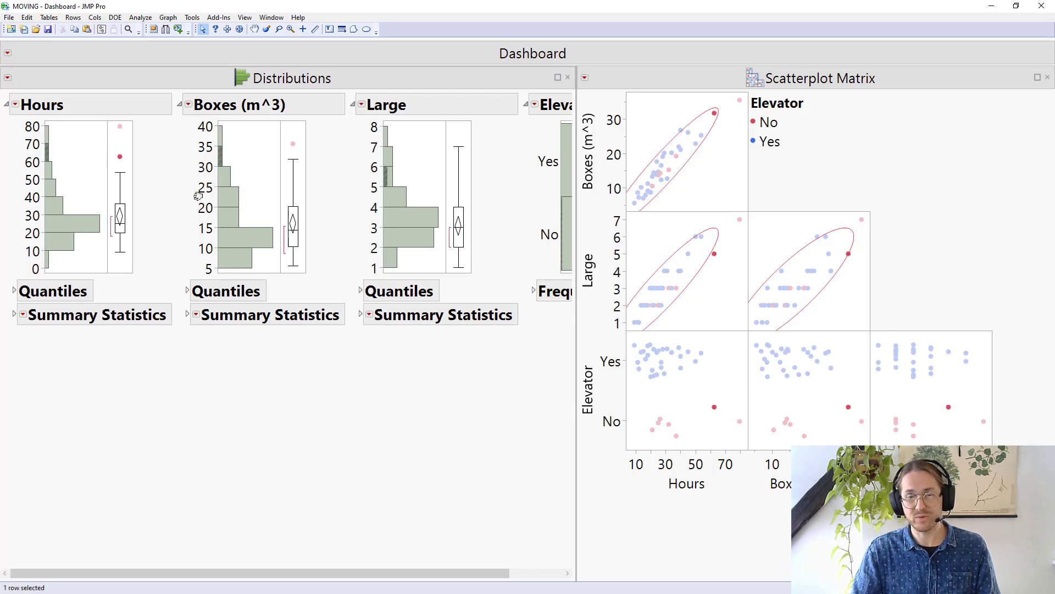
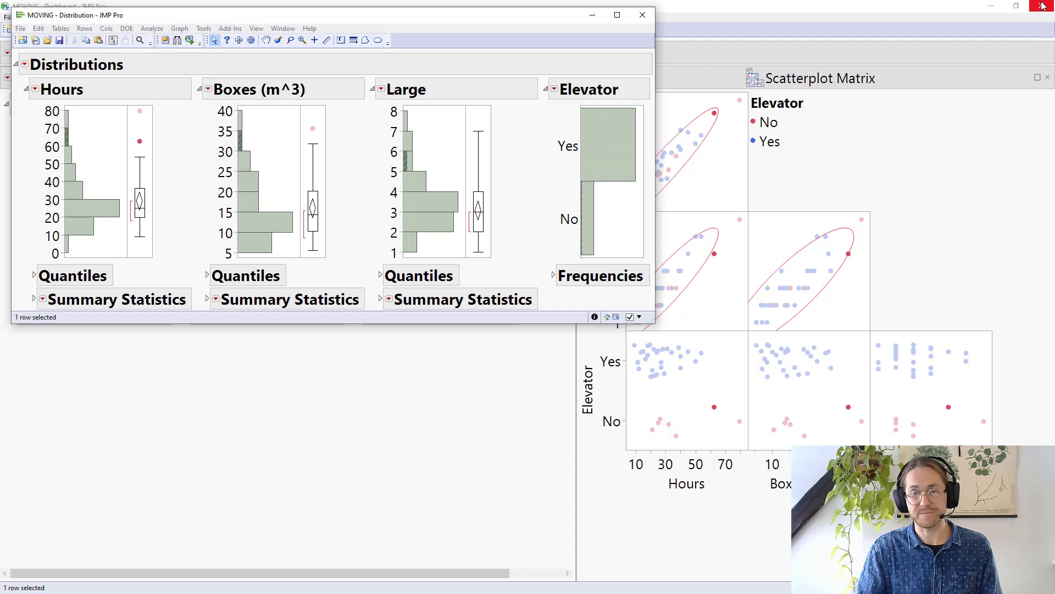
# - Close the standalone Distribution and Scatterplot Matrix windows and bring the MOVING data table into view
pyautogui.click(644, 15)
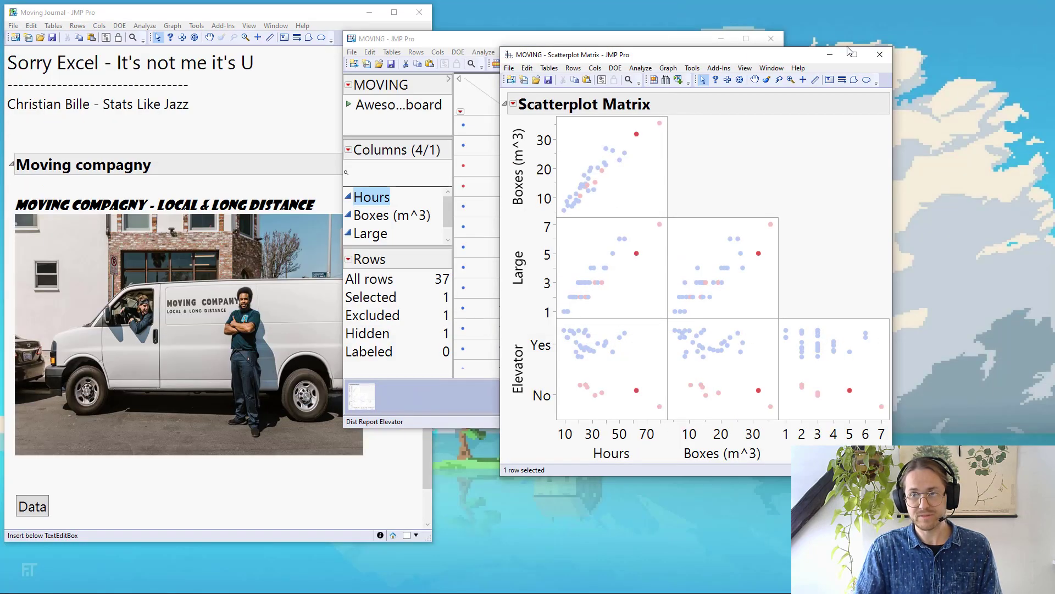
pyautogui.click(878, 55)
pyautogui.moveTo(644, 40); pyautogui.dragTo(596, 49)
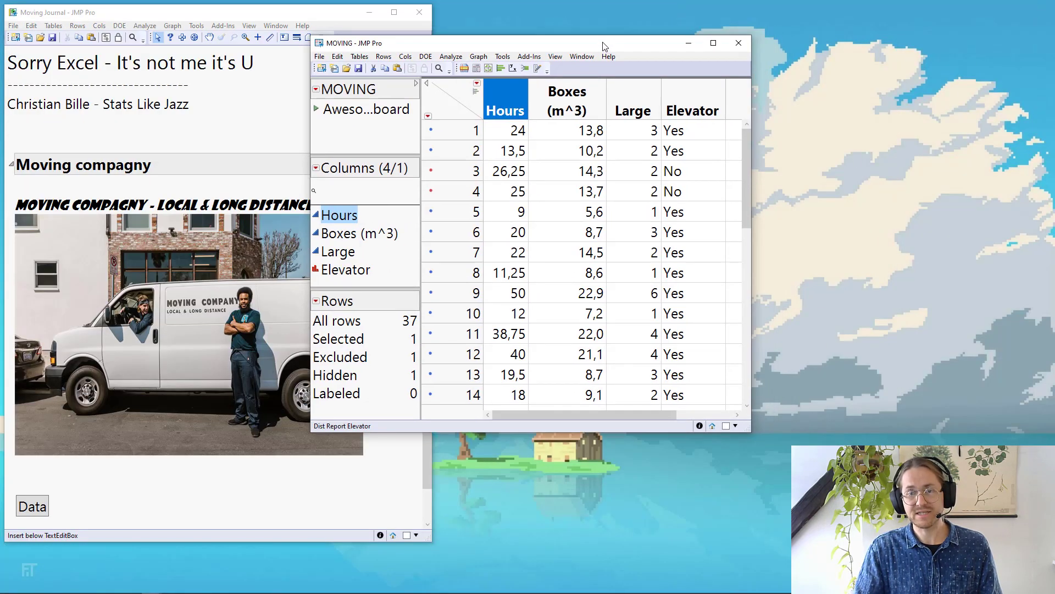
# - Start a Graph Builder graph from the MOVING table with Hours on the Y axis and Elevator on the X axis
pyautogui.click(484, 63)
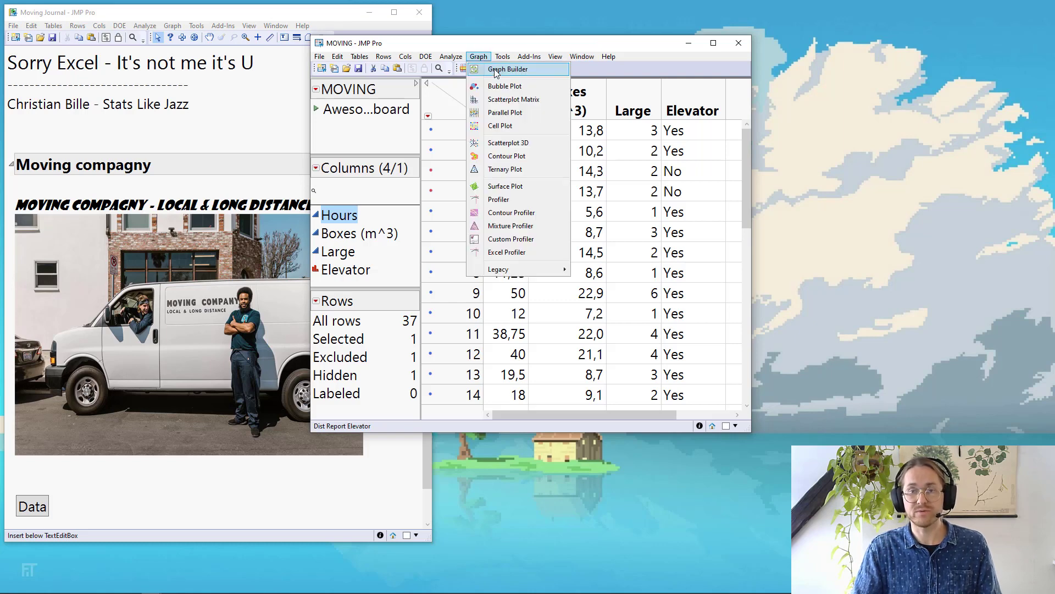
pyautogui.click(522, 102)
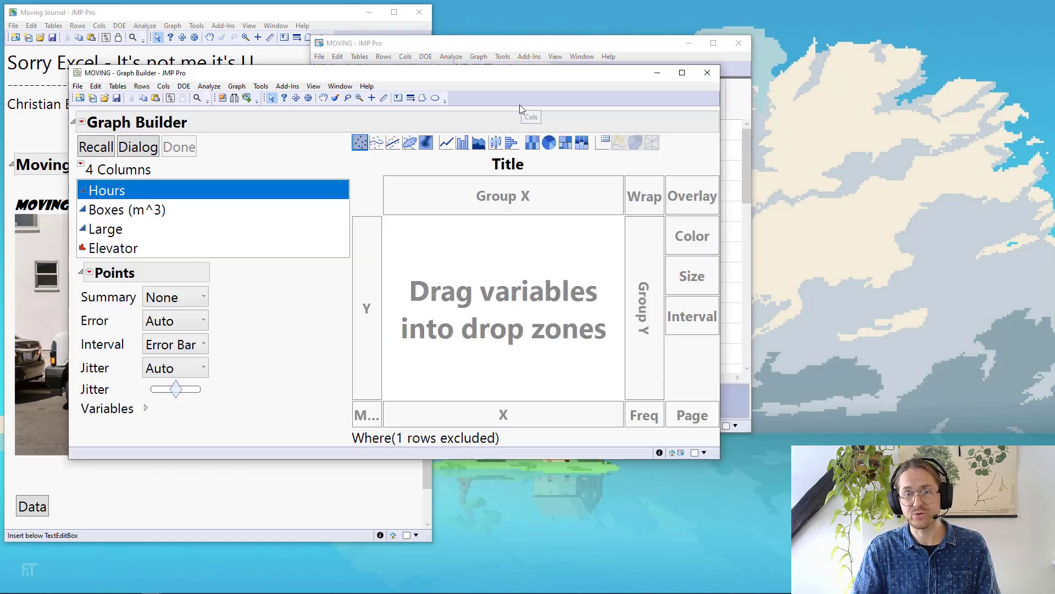
pyautogui.moveTo(508, 80); pyautogui.dragTo(519, 24)
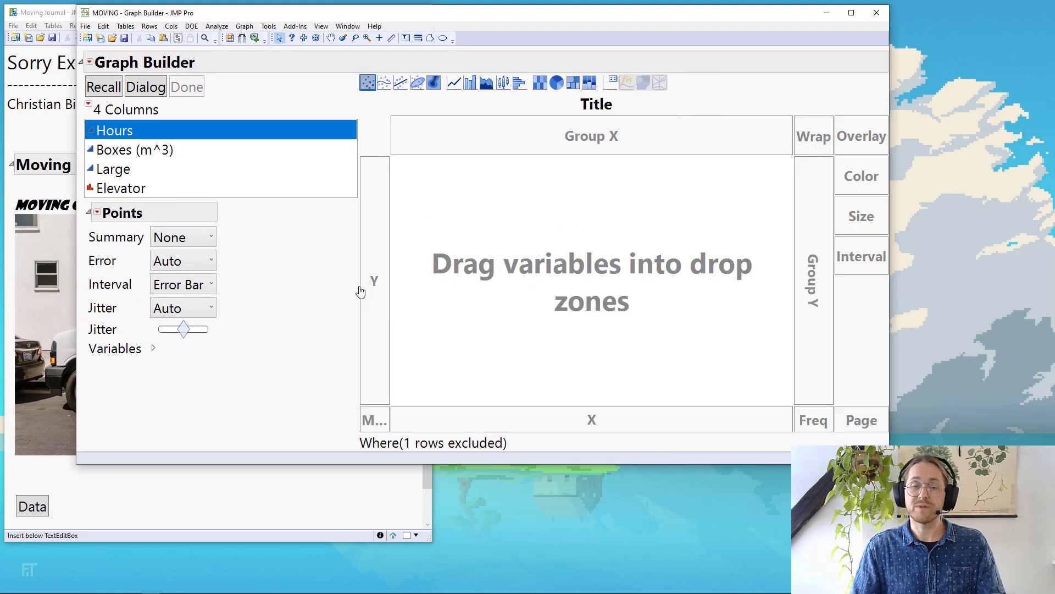
pyautogui.moveTo(323, 275)
pyautogui.mouseDown()
pyautogui.moveTo(361, 329)
pyautogui.moveTo(420, 308)
pyautogui.moveTo(411, 246)
pyautogui.moveTo(357, 234)
pyautogui.moveTo(334, 266)
pyautogui.moveTo(333, 295)
pyautogui.moveTo(370, 335)
pyautogui.moveTo(560, 435)
pyautogui.moveTo(605, 440)
pyautogui.moveTo(605, 404)
pyautogui.moveTo(574, 387)
pyautogui.moveTo(560, 405)
pyautogui.moveTo(567, 437)
pyautogui.moveTo(644, 440)
pyautogui.moveTo(728, 407)
pyautogui.moveTo(852, 321)
pyautogui.moveTo(882, 235)
pyautogui.moveTo(874, 151)
pyautogui.moveTo(763, 104)
pyautogui.moveTo(555, 143)
pyautogui.mouseUp()
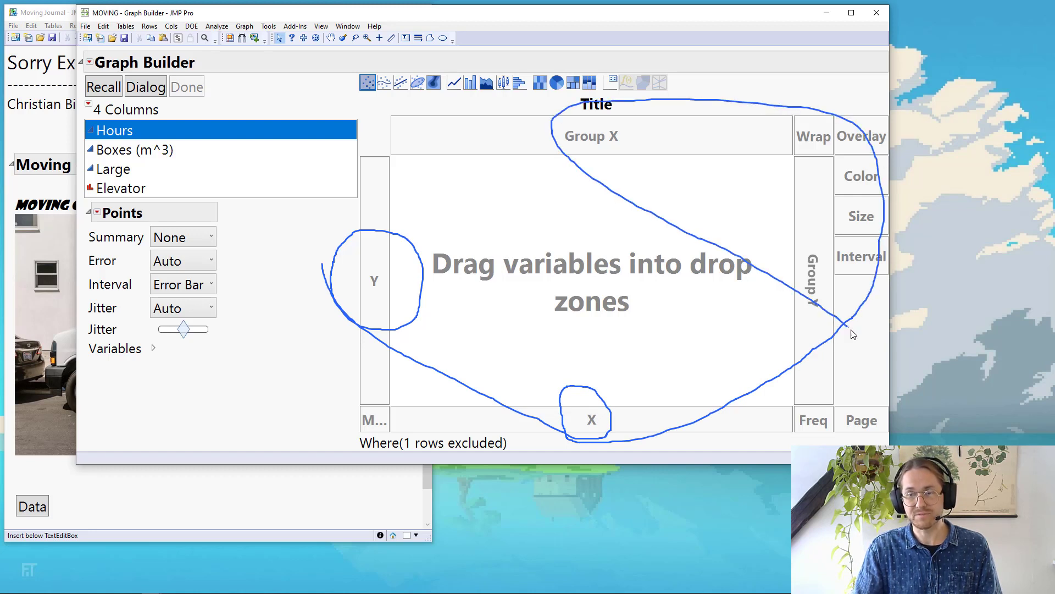
pyautogui.press('Escape')
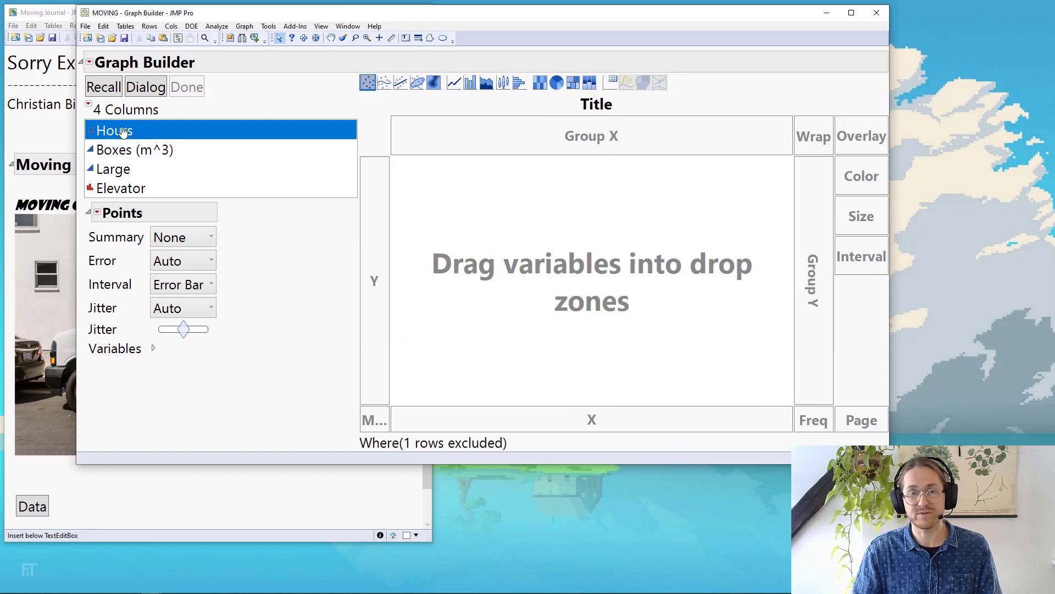
pyautogui.moveTo(124, 129); pyautogui.dragTo(376, 194)
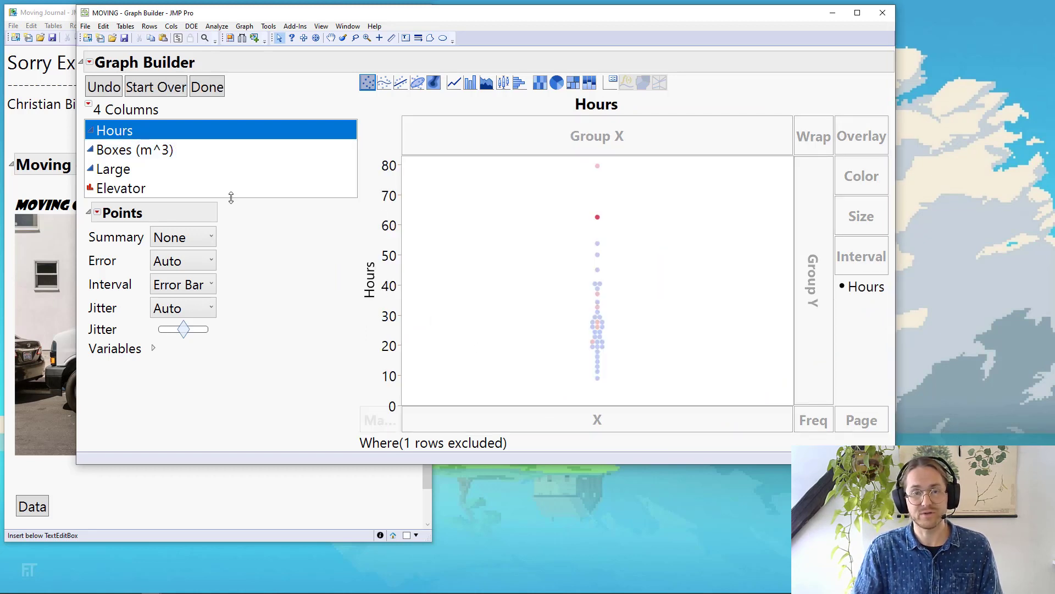
pyautogui.moveTo(231, 193); pyautogui.dragTo(597, 420)
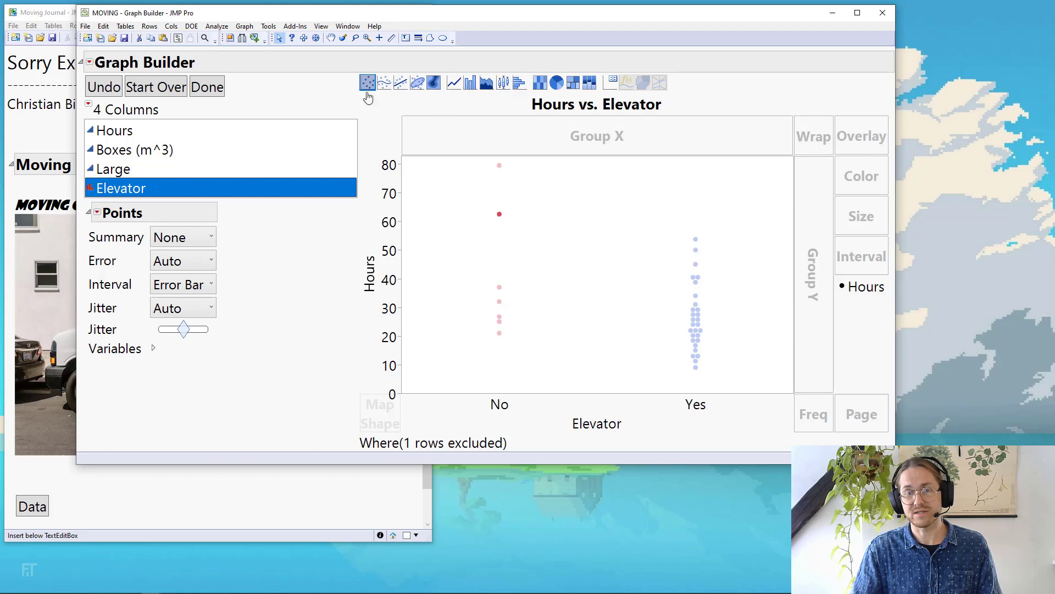
# - Compare box plots and histograms for Hours by Elevator, and keep the box plots
pyautogui.moveTo(341, 91)
pyautogui.mouseDown()
pyautogui.moveTo(496, 110)
pyautogui.moveTo(682, 114)
pyautogui.moveTo(668, 62)
pyautogui.moveTo(354, 77)
pyautogui.mouseUp()
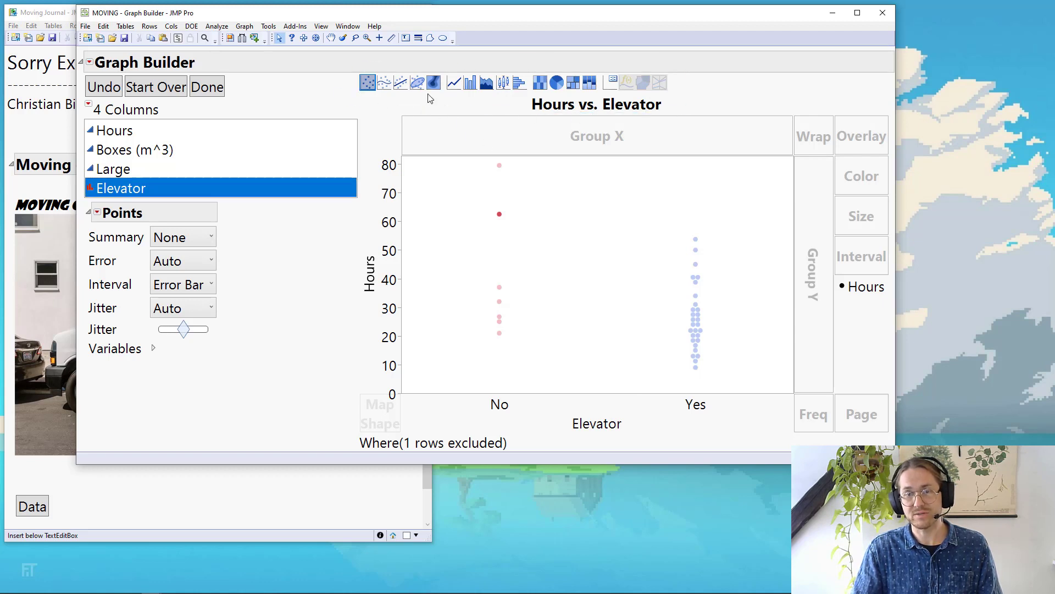
pyautogui.click(509, 86)
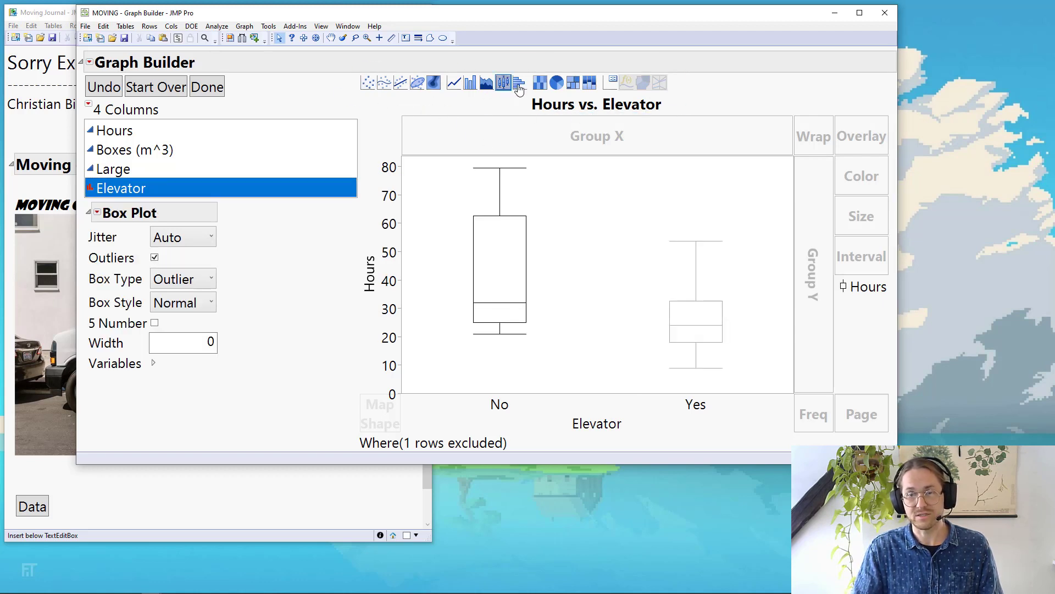
pyautogui.click(519, 85)
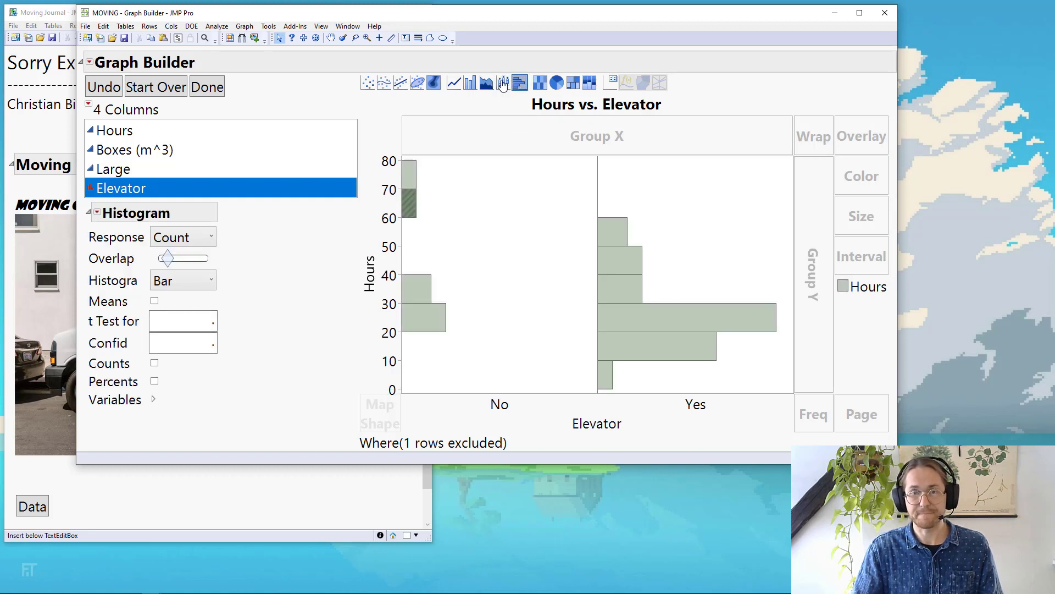
pyautogui.click(503, 84)
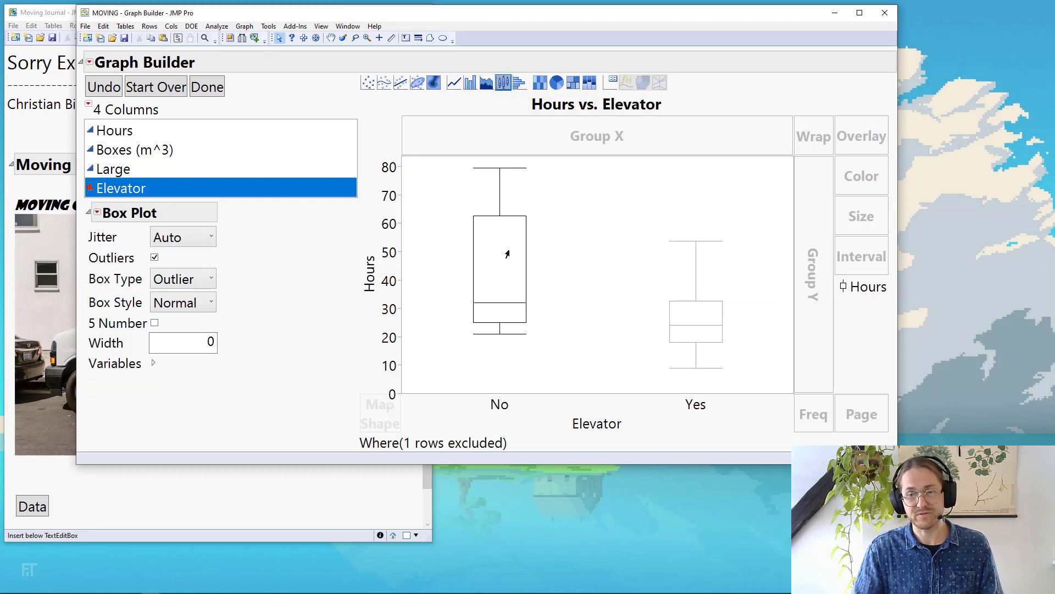
# - Add Large and Boxes (m^3) as separate X variables beside Elevator in the graph
pyautogui.keyDown('ctrl'); pyautogui.click(175, 174); pyautogui.keyUp('ctrl')
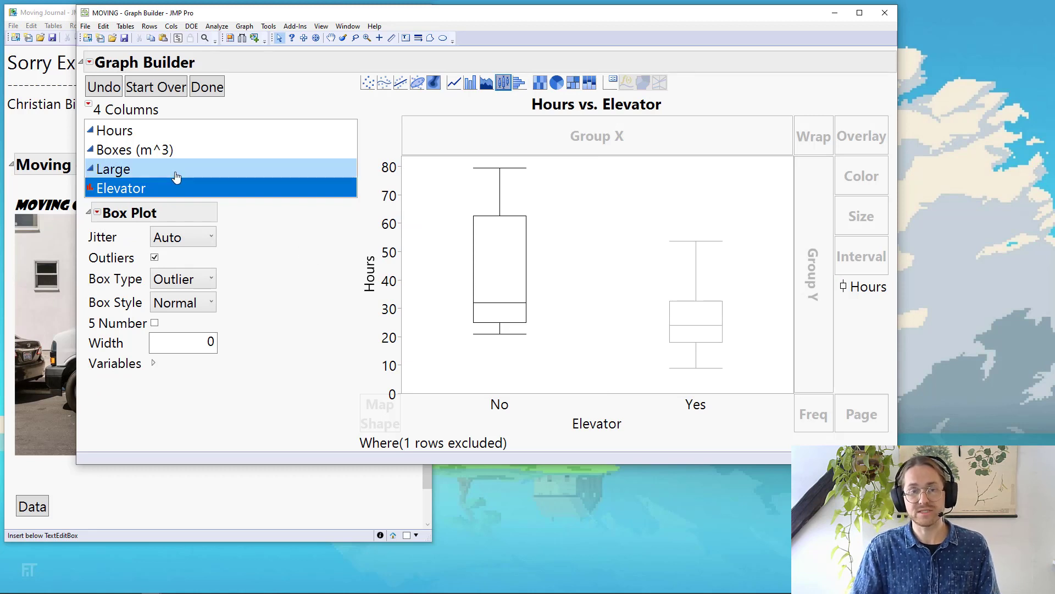
pyautogui.moveTo(286, 179); pyautogui.dragTo(769, 402)
pyautogui.moveTo(216, 154); pyautogui.dragTo(774, 402)
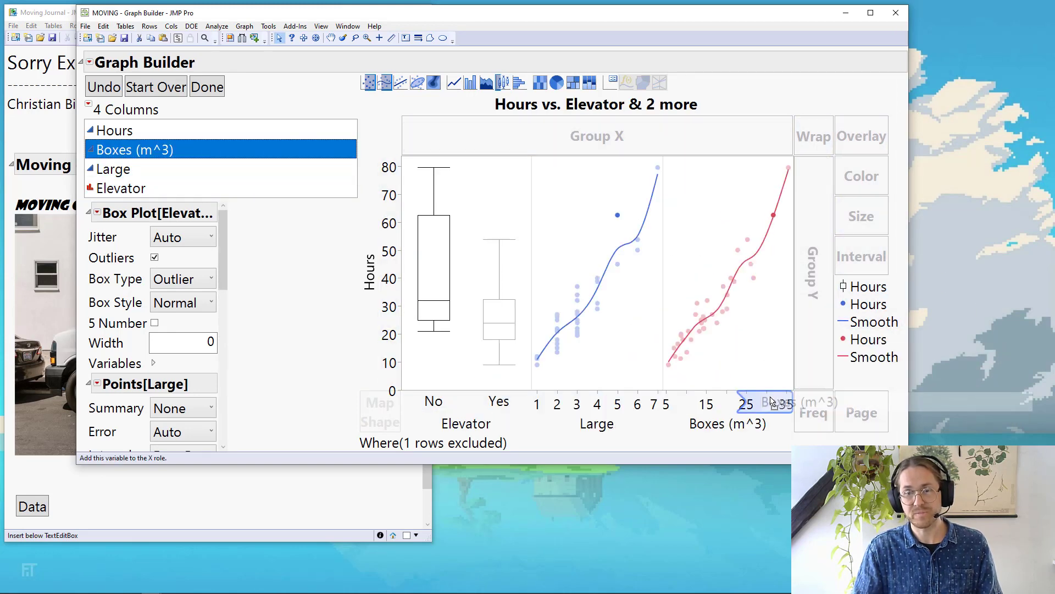
# - Switch the graph to lines of fit with box plots overlaid on the Elevator panel, and finish the graph
pyautogui.click(403, 88)
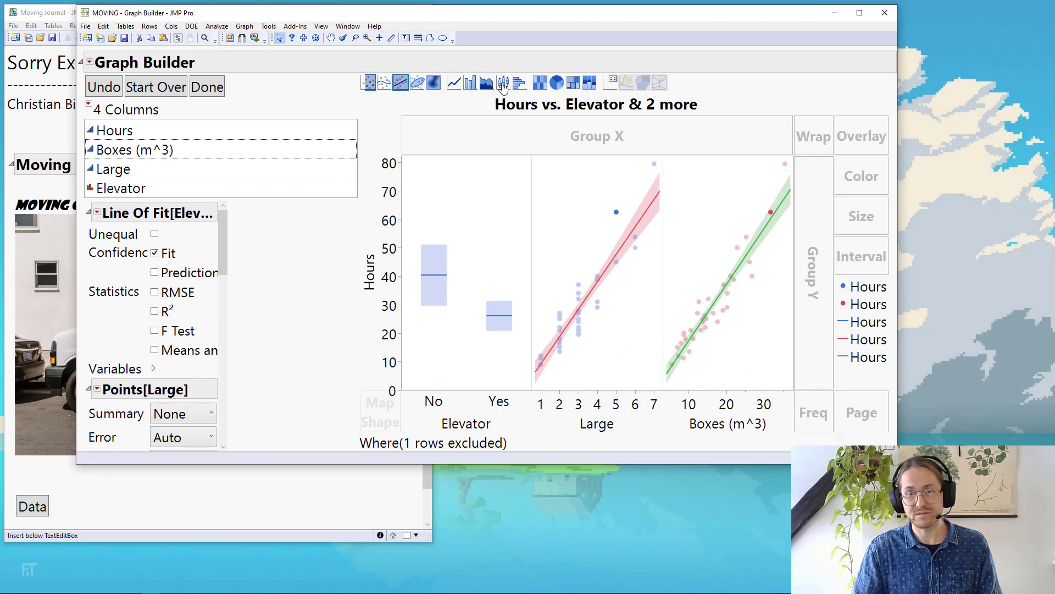
pyautogui.moveTo(502, 82); pyautogui.dragTo(482, 203)
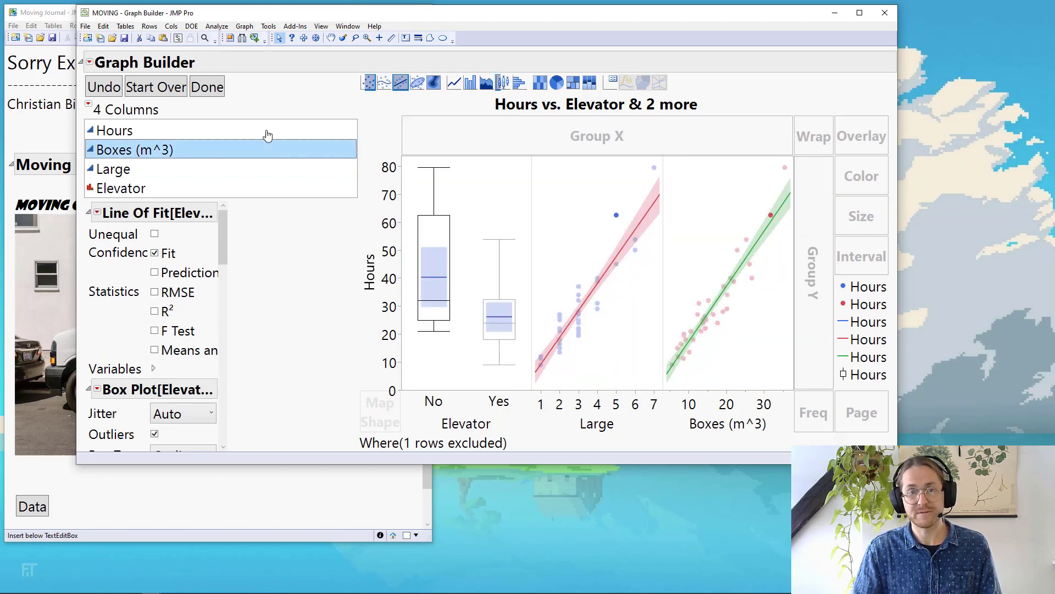
pyautogui.click(205, 87)
# - Hide the graph's legend, enlarge the plot area, and reposition the graph window
pyautogui.click(89, 62)
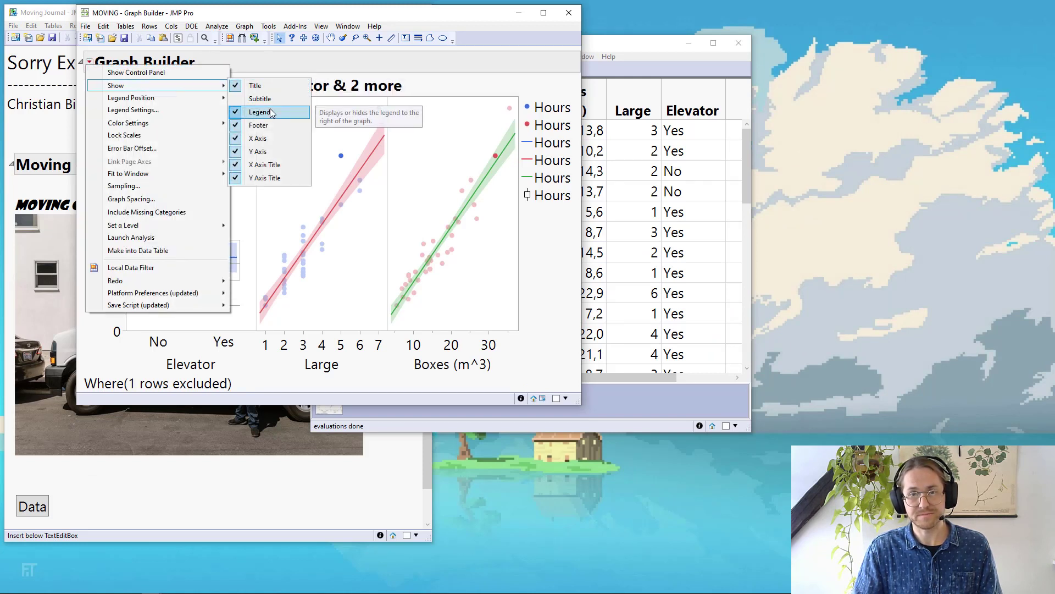
pyautogui.click(548, 309)
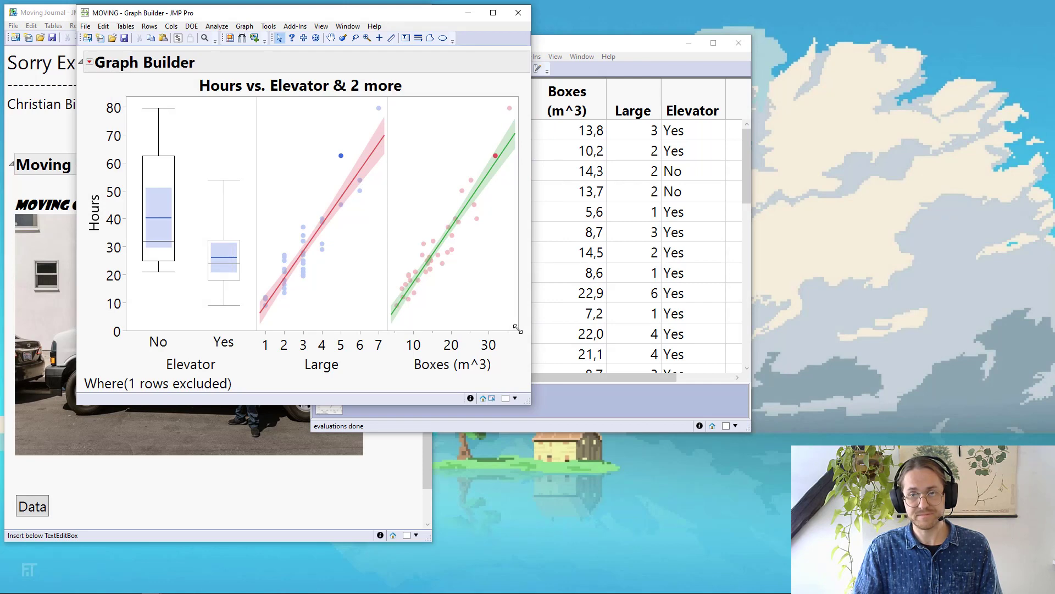
pyautogui.moveTo(517, 328); pyautogui.dragTo(769, 394)
pyautogui.moveTo(464, 23); pyautogui.dragTo(631, 114)
# - Run the dashboard script saved in the MOVING data table and move the reopened dashboard window into view
pyautogui.click(576, 50)
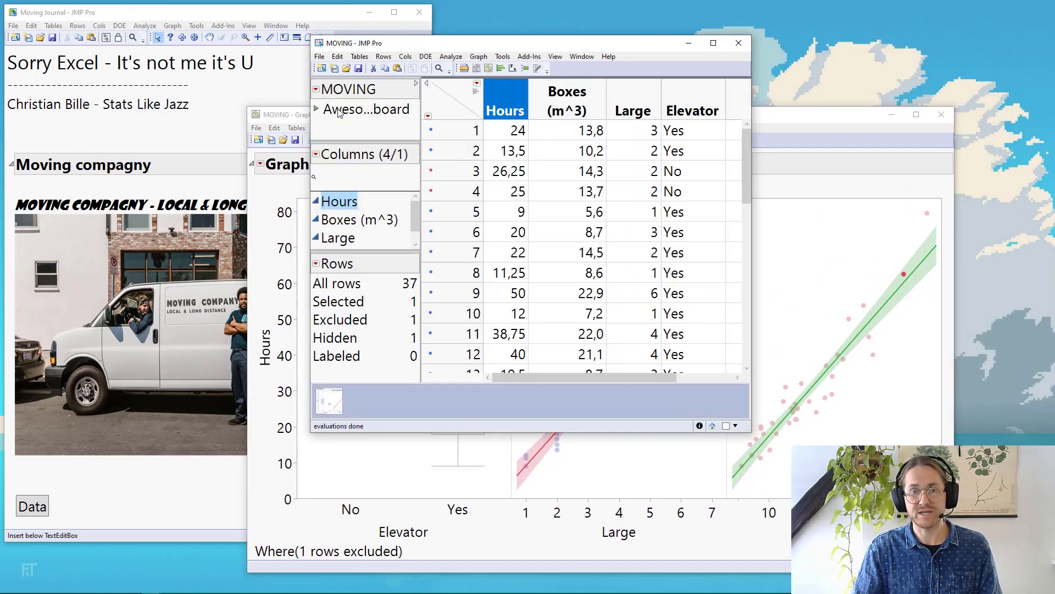
pyautogui.click(317, 111)
pyautogui.moveTo(688, 31); pyautogui.dragTo(676, 15)
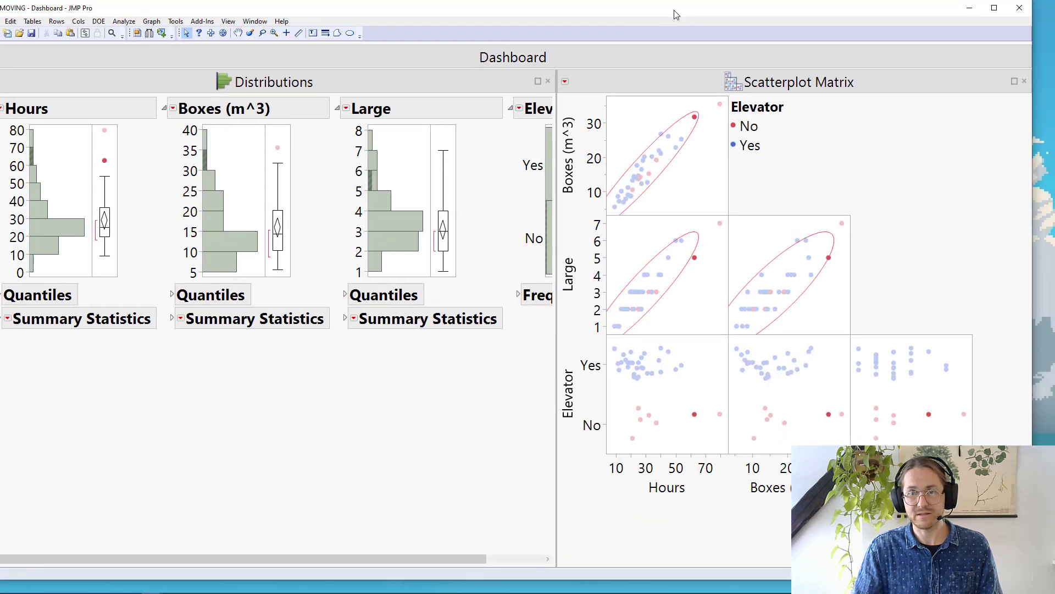
# - Bring the Graph Builder window forward, minimize it and the dashboard, and move the MOVING data table beside the journal
pyautogui.hotkey('alt', 'Tab')
pyautogui.hotkey('alt', 'Tab')
pyautogui.moveTo(674, 112); pyautogui.dragTo(719, 99)
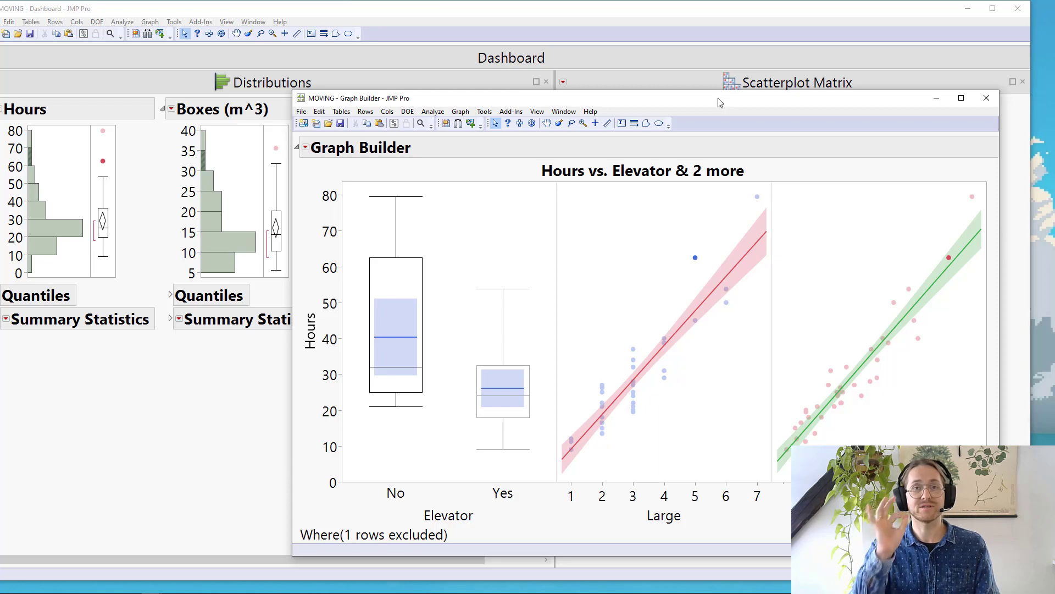
pyautogui.click(937, 98)
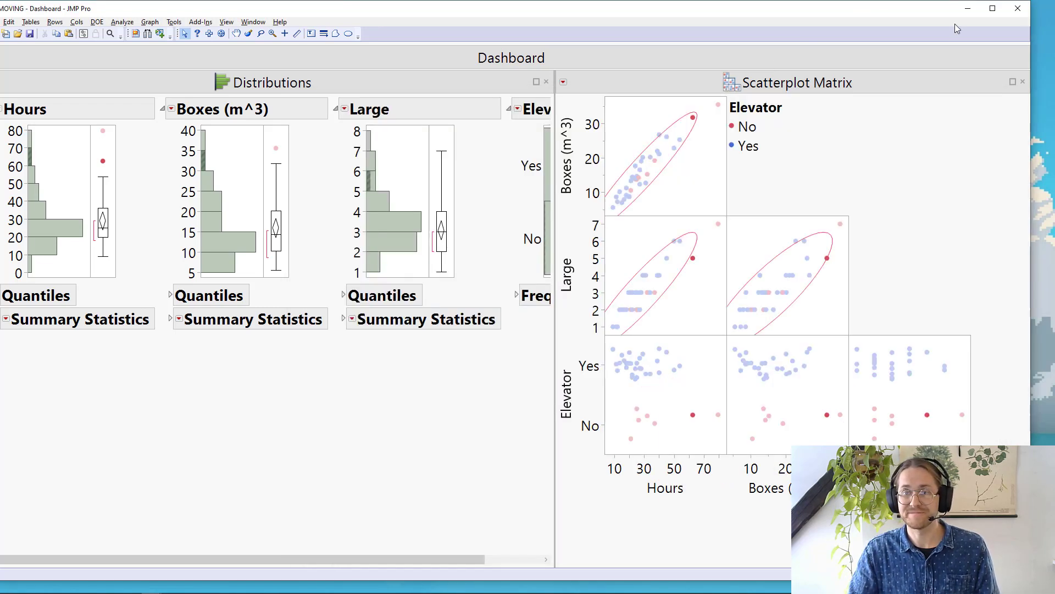
pyautogui.click(968, 10)
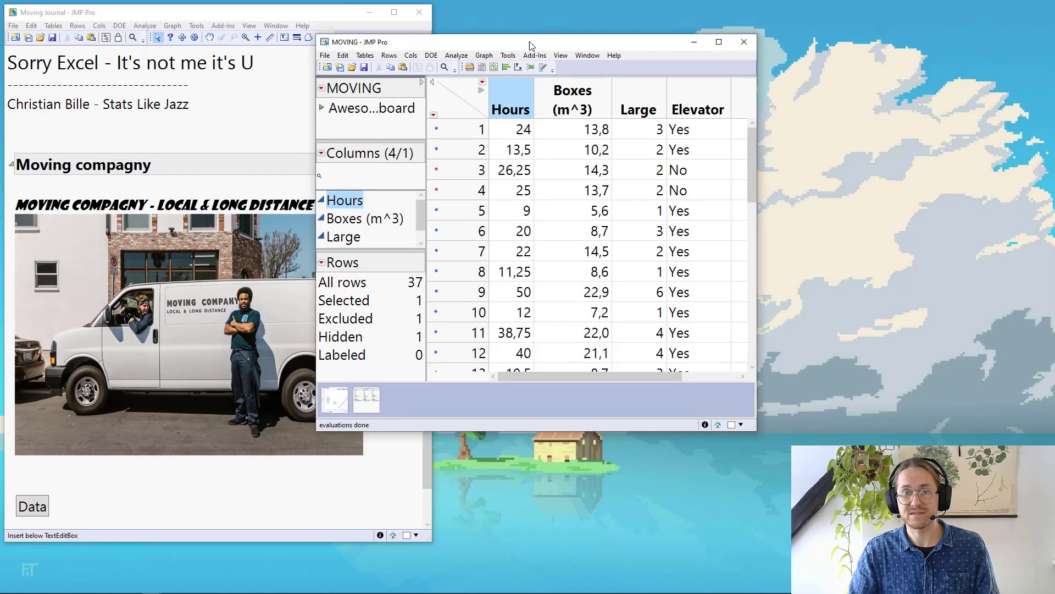
pyautogui.moveTo(533, 43); pyautogui.dragTo(630, 38)
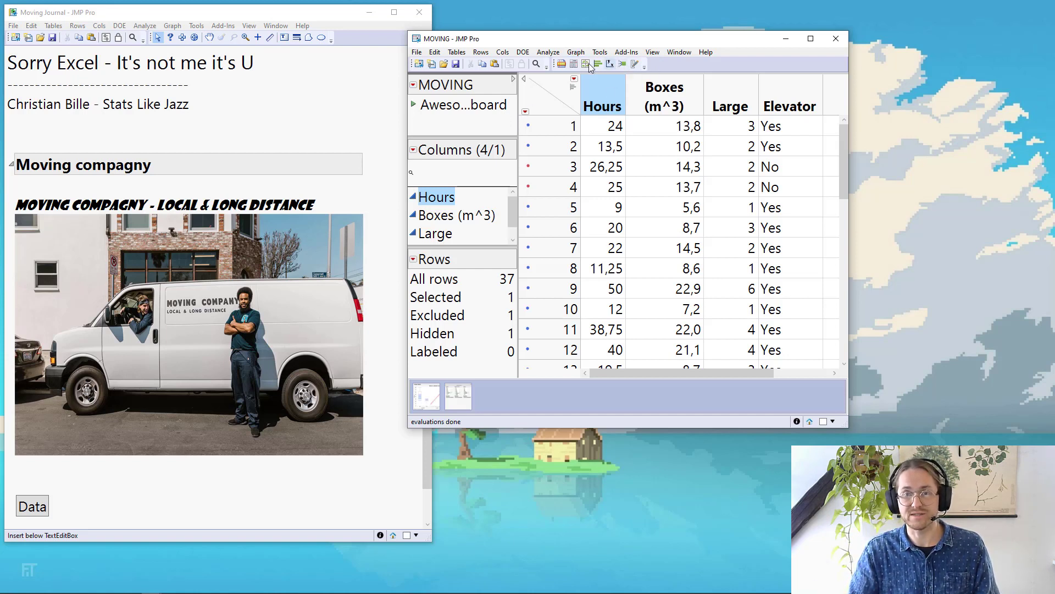
# - Set up a Fit Model analysis with Hours as the response and Boxes (m^3), Large and Elevator as model effects
pyautogui.click(548, 52)
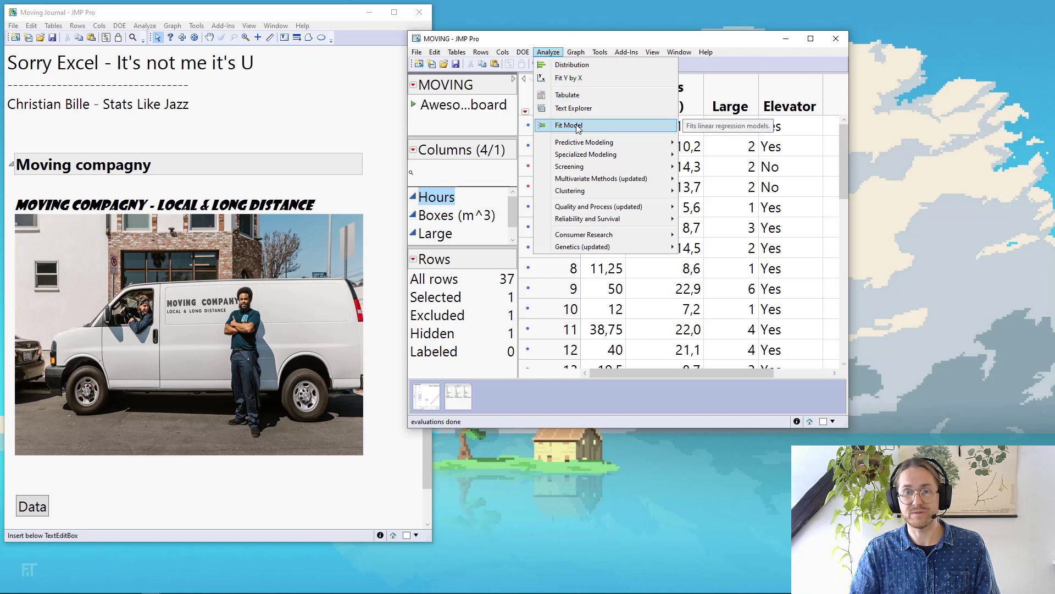
pyautogui.click(569, 126)
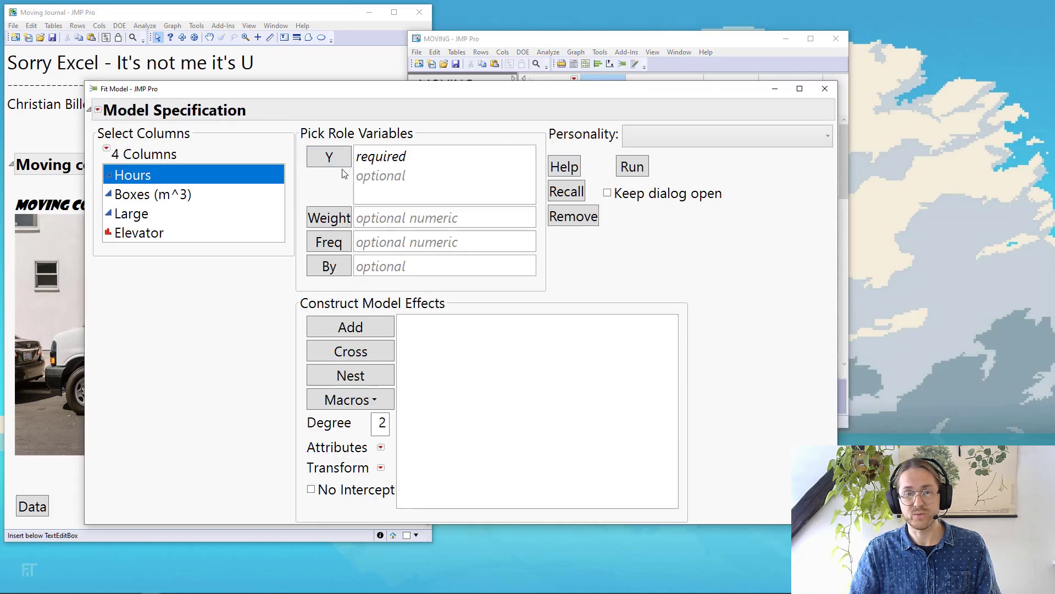
pyautogui.click(345, 158)
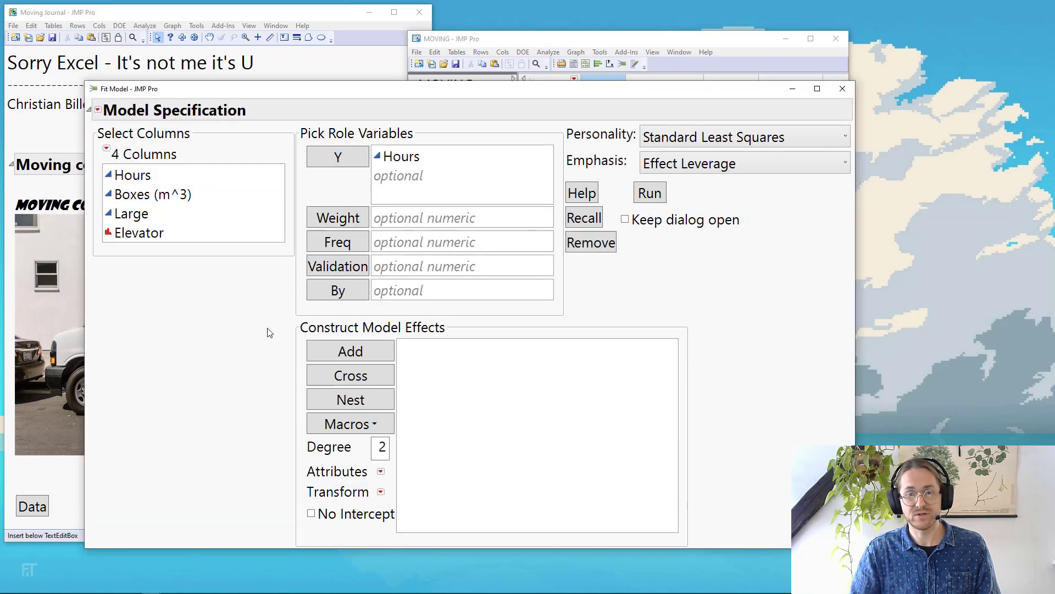
pyautogui.moveTo(251, 313)
pyautogui.mouseDown()
pyautogui.moveTo(281, 399)
pyautogui.moveTo(697, 467)
pyautogui.moveTo(396, 349)
pyautogui.mouseUp()
pyautogui.moveTo(176, 195); pyautogui.dragTo(181, 235)
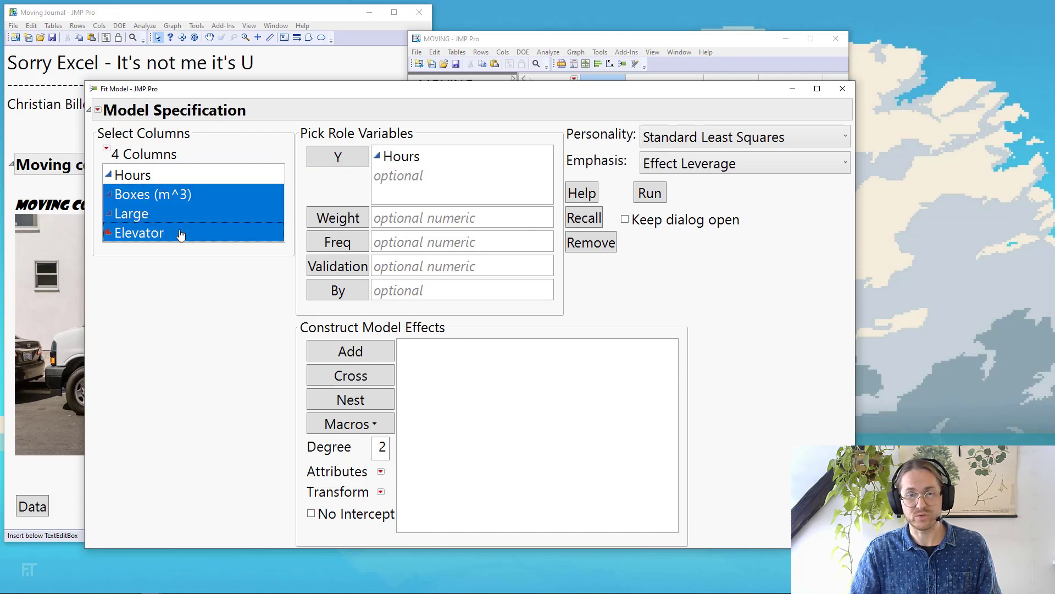
pyautogui.click(316, 353)
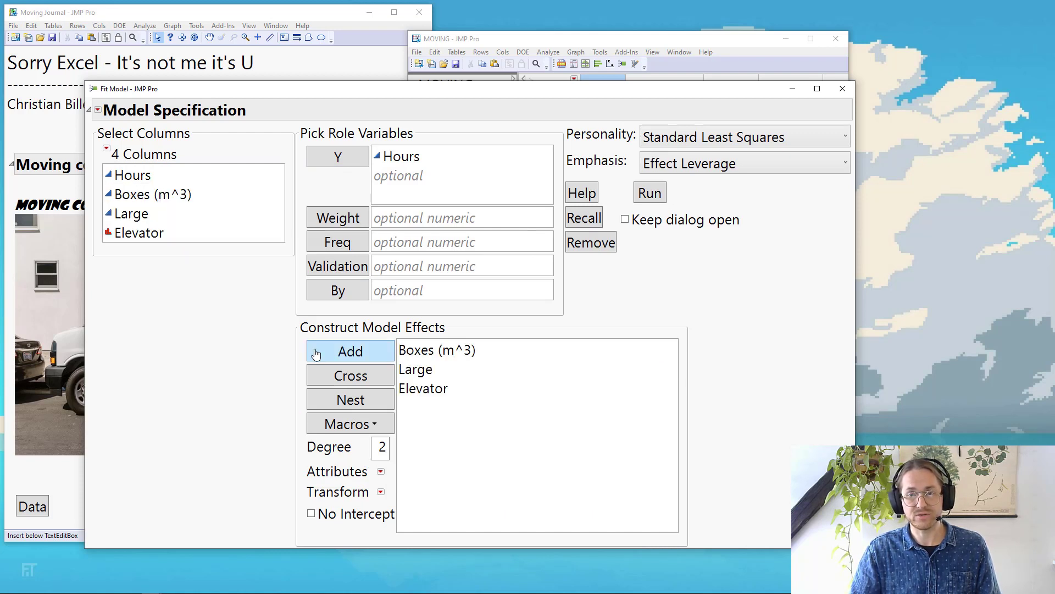
# - Set the model emphasis to Effect Screening and run the Standard Least Squares fit
pyautogui.click(654, 168)
pyautogui.click(659, 204)
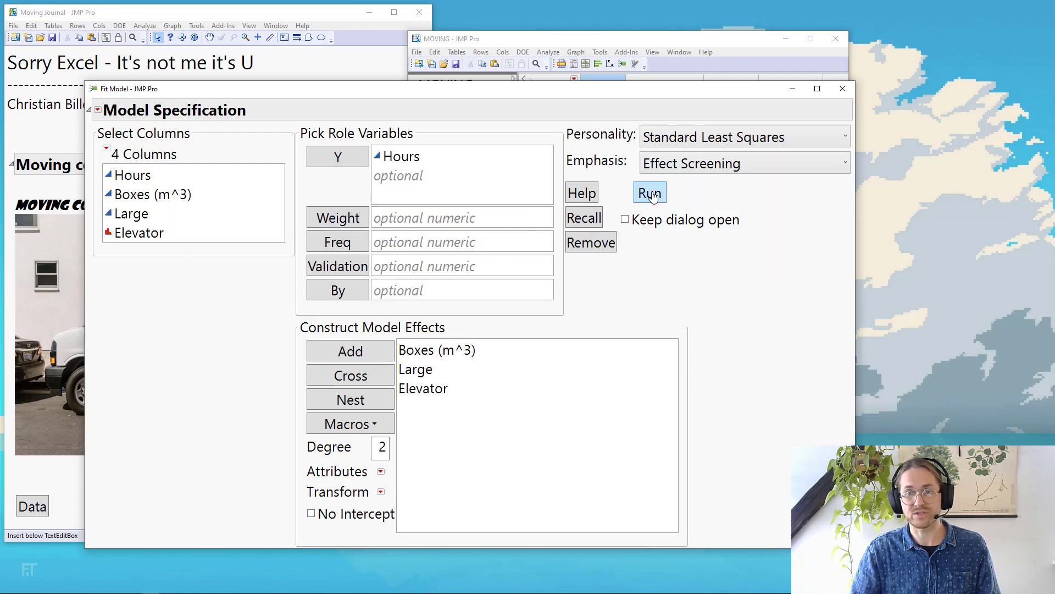
pyautogui.click(650, 193)
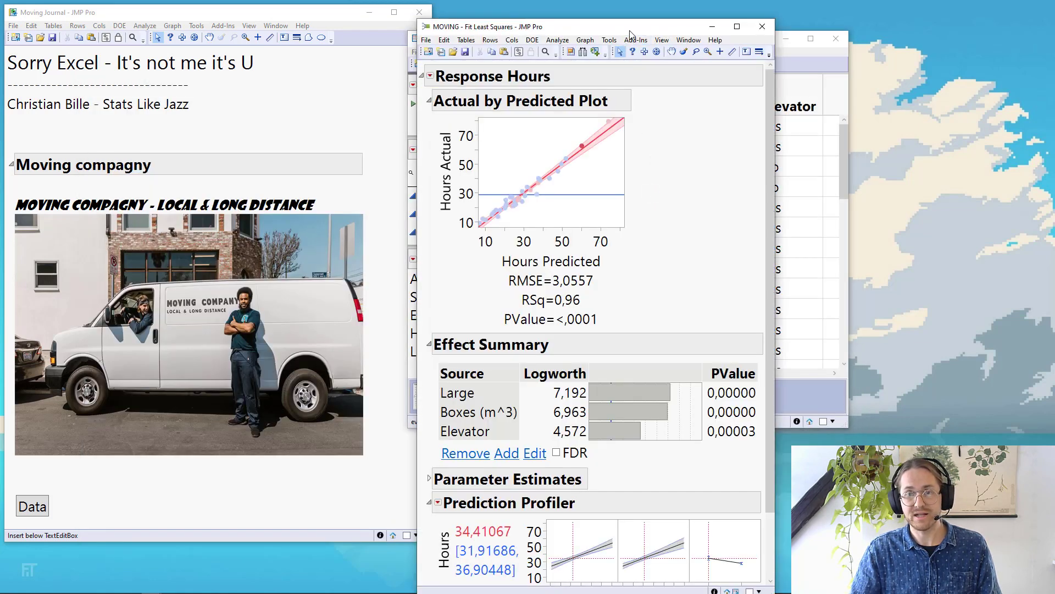
# - Maximize the Fit Least Squares report and enlarge the Prediction Profiler plots
pyautogui.moveTo(631, 31); pyautogui.dragTo(604, 2)
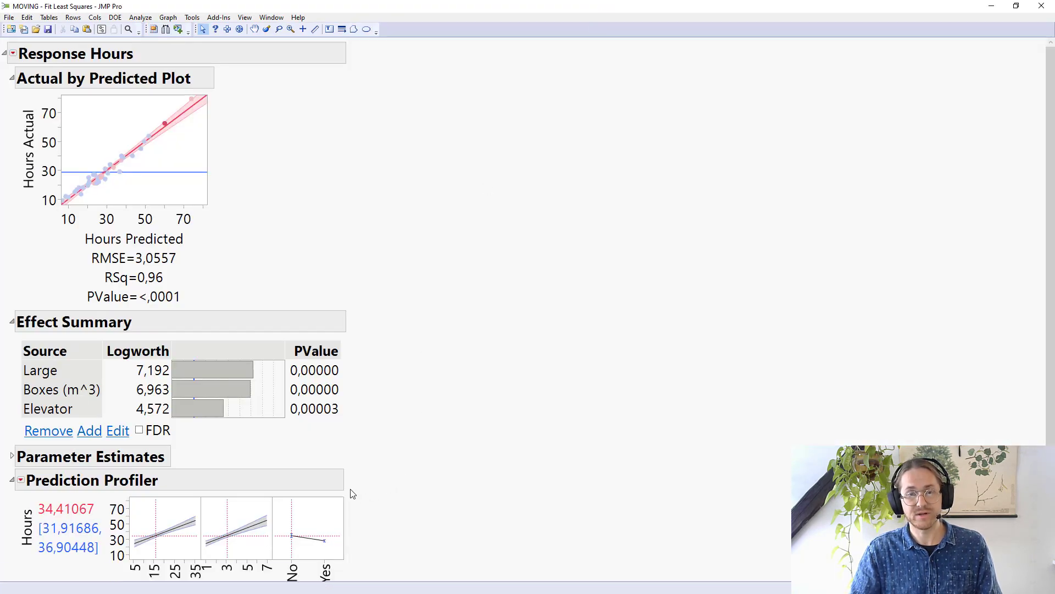
pyautogui.moveTo(399, 284)
pyautogui.mouseDown()
pyautogui.moveTo(238, 286)
pyautogui.moveTo(80, 321)
pyautogui.moveTo(36, 346)
pyautogui.moveTo(26, 407)
pyautogui.moveTo(131, 447)
pyautogui.moveTo(298, 455)
pyautogui.moveTo(390, 379)
pyautogui.mouseUp()
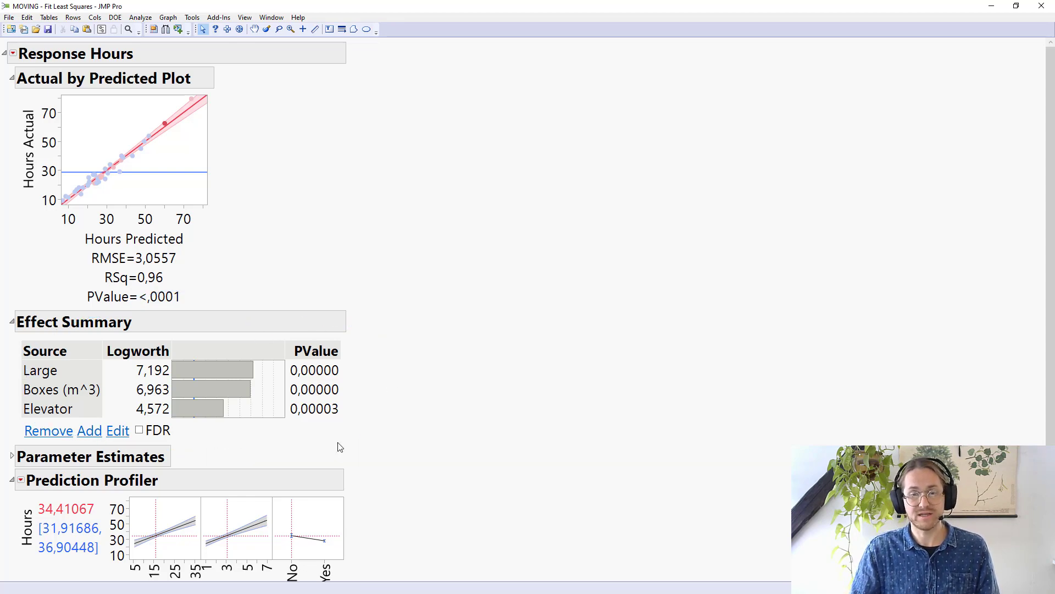
pyautogui.moveTo(342, 557); pyautogui.dragTo(622, 537)
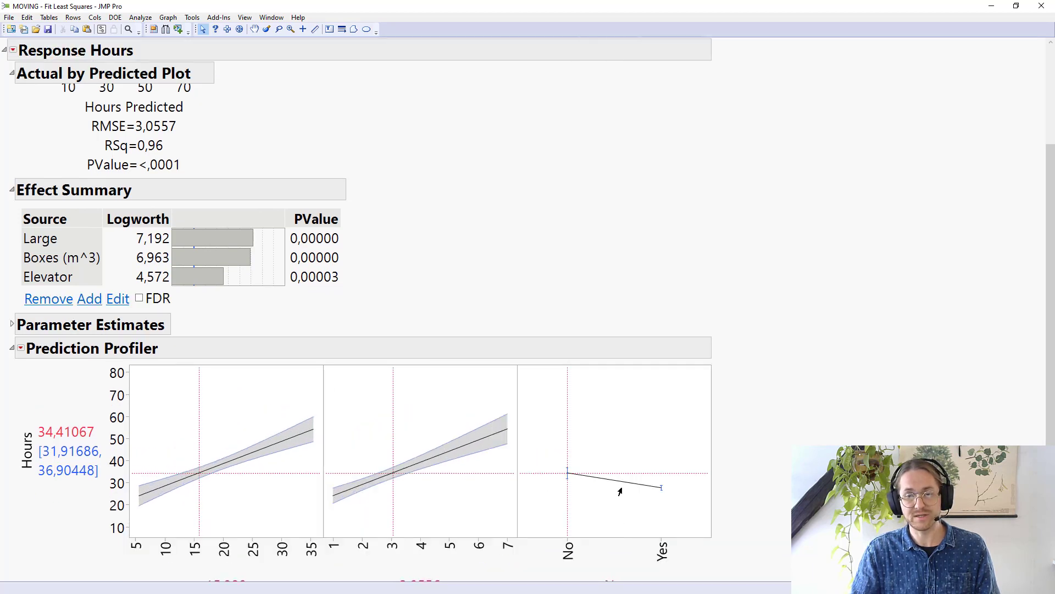
# - Set the Prediction Profiler to 20 for Boxes (m^3), 5 for Large and Yes for Elevator
pyautogui.click(236, 549)
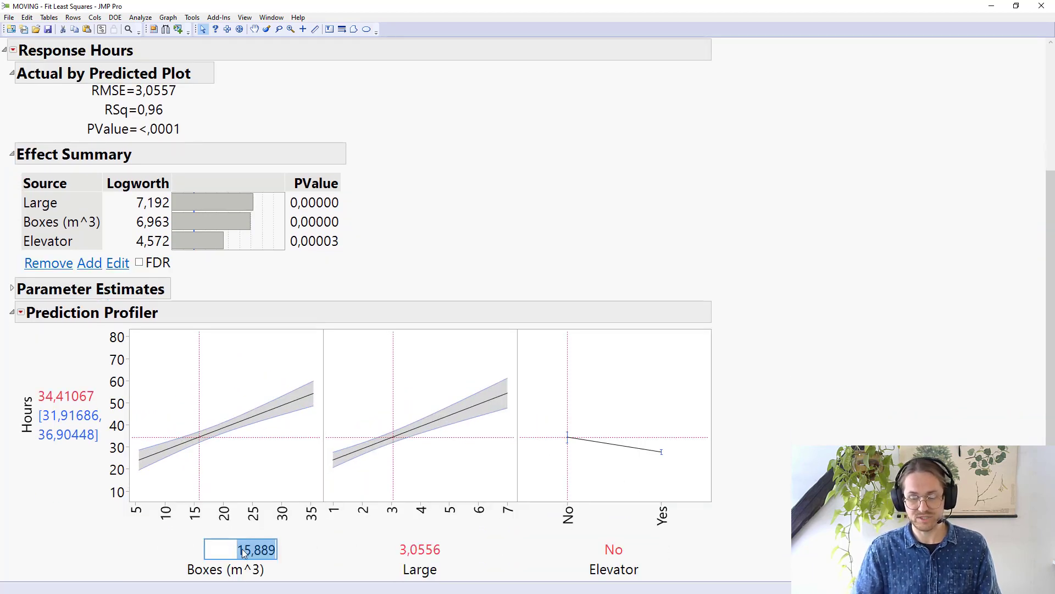
pyautogui.write('20')
pyautogui.press('Return')
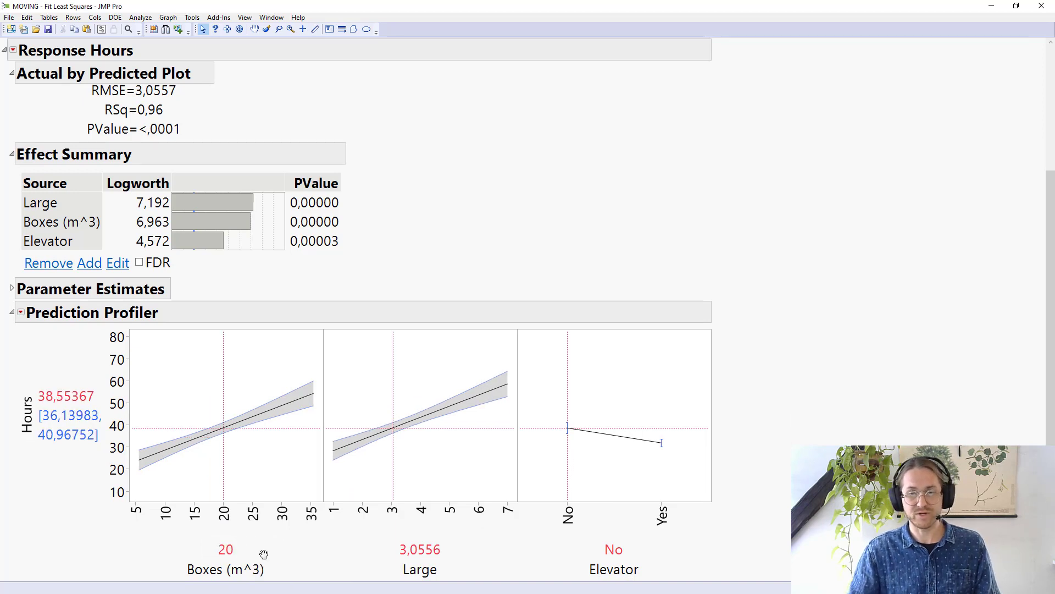
pyautogui.click(411, 549)
pyautogui.write('5')
pyautogui.press('Return')
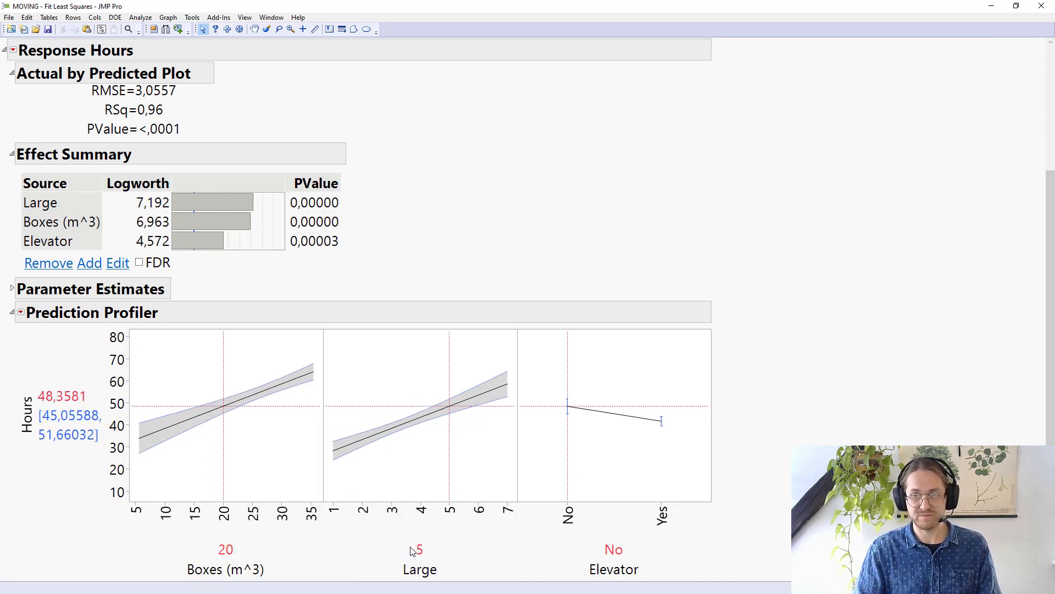
pyautogui.click(651, 484)
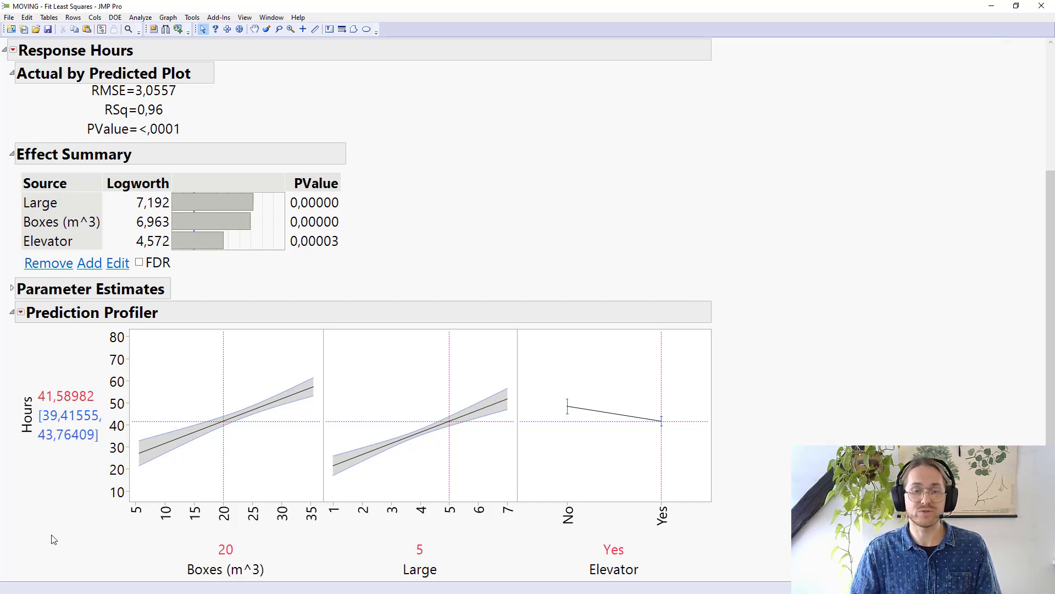
pyautogui.moveTo(18, 532)
pyautogui.mouseDown()
pyautogui.moveTo(67, 510)
pyautogui.moveTo(108, 444)
pyautogui.moveTo(84, 424)
pyautogui.moveTo(37, 426)
pyautogui.moveTo(32, 437)
pyautogui.moveTo(55, 449)
pyautogui.moveTo(103, 454)
pyautogui.mouseUp()
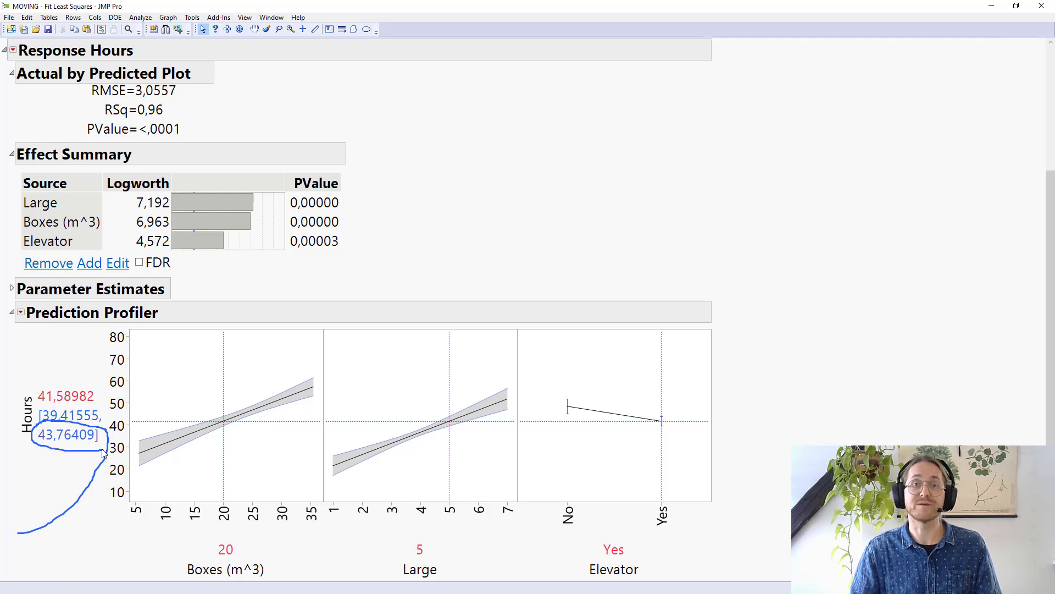
pyautogui.press('Escape')
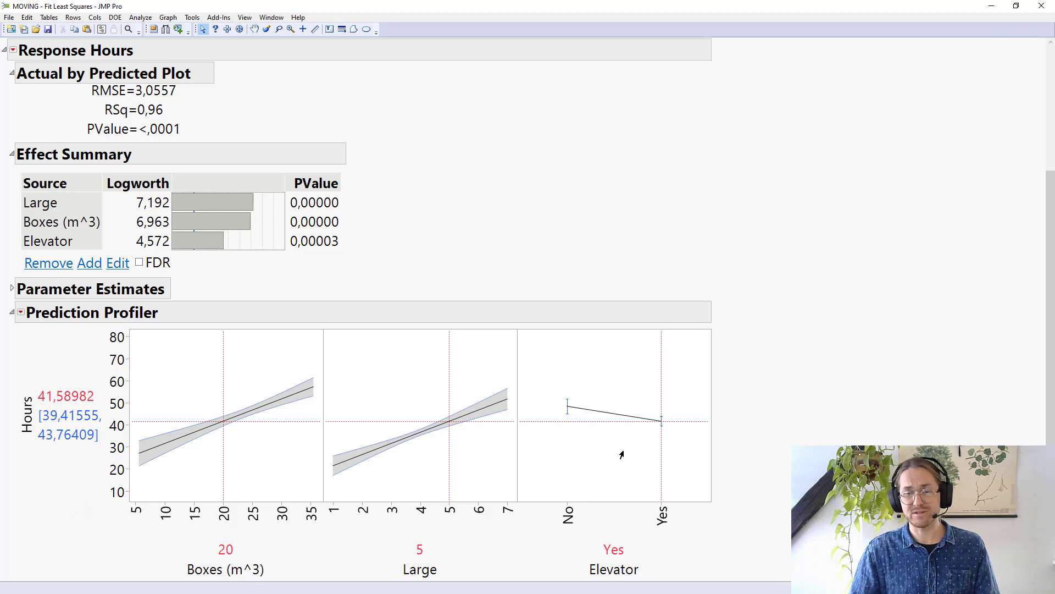
# - Switch Elevator to No in the Prediction Profiler and adjust Boxes (m^3) to about 21,13 and Large to about 4,266
pyautogui.moveTo(656, 446); pyautogui.dragTo(562, 446)
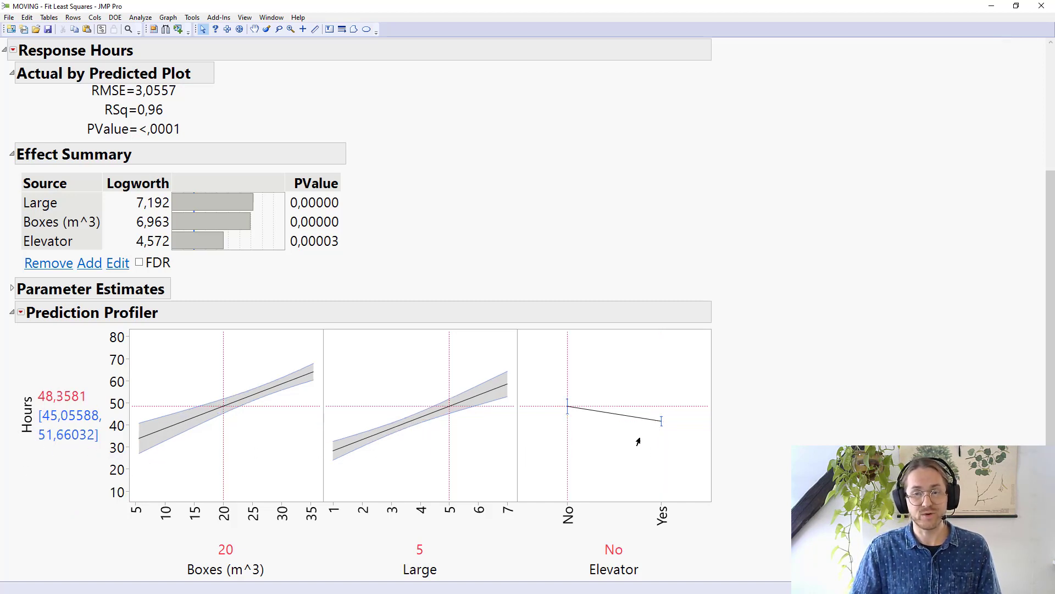
pyautogui.moveTo(571, 442); pyautogui.dragTo(601, 450)
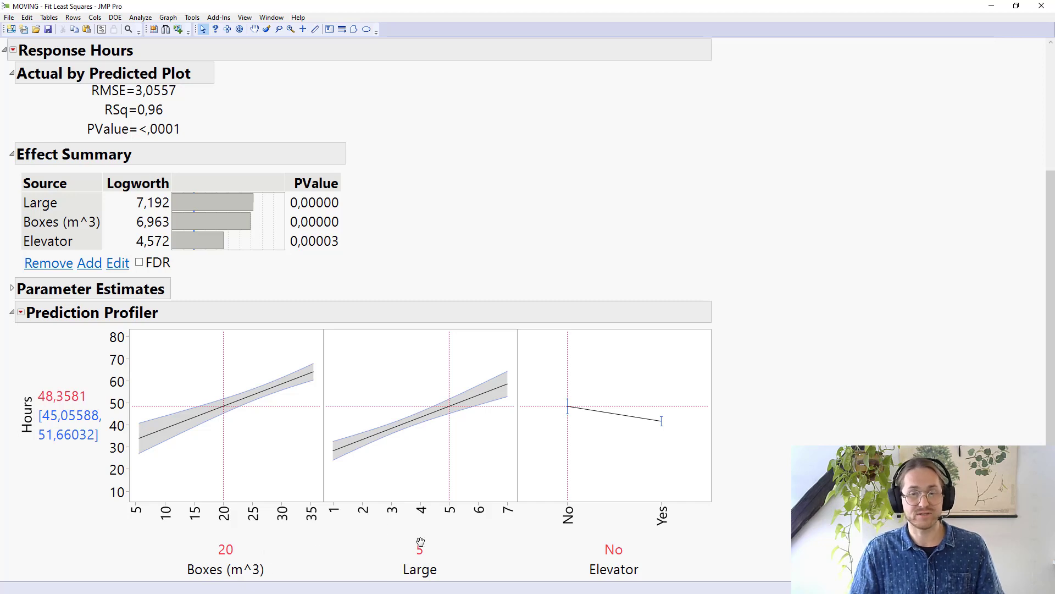
pyautogui.moveTo(575, 460)
pyautogui.mouseDown()
pyautogui.moveTo(612, 464)
pyautogui.moveTo(576, 462)
pyautogui.mouseUp()
pyautogui.moveTo(251, 458); pyautogui.dragTo(225, 474)
pyautogui.moveTo(418, 454)
pyautogui.mouseDown()
pyautogui.moveTo(404, 458)
pyautogui.moveTo(426, 453)
pyautogui.mouseUp()
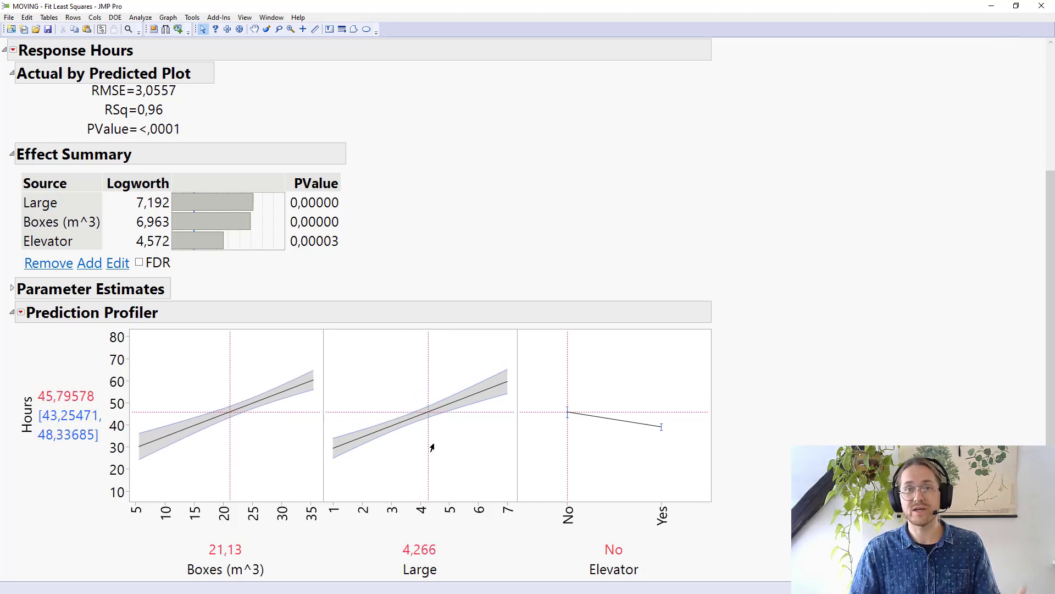